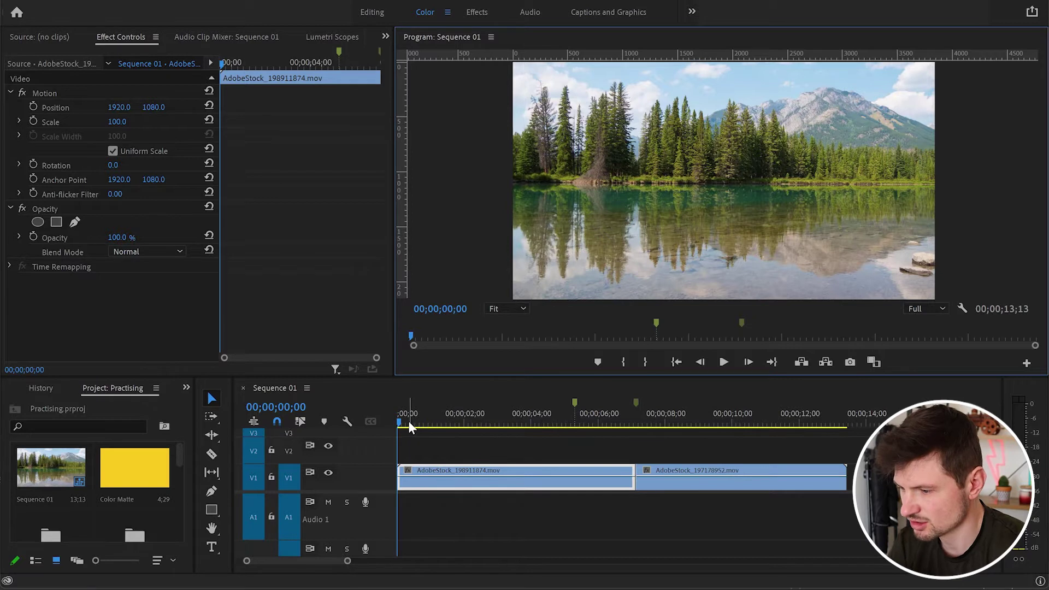
Step: Move the playhead along the Sequence 01 ruler to about 00;00;04;10, just before the first marker
left_click_drag(408, 421, 546, 419)
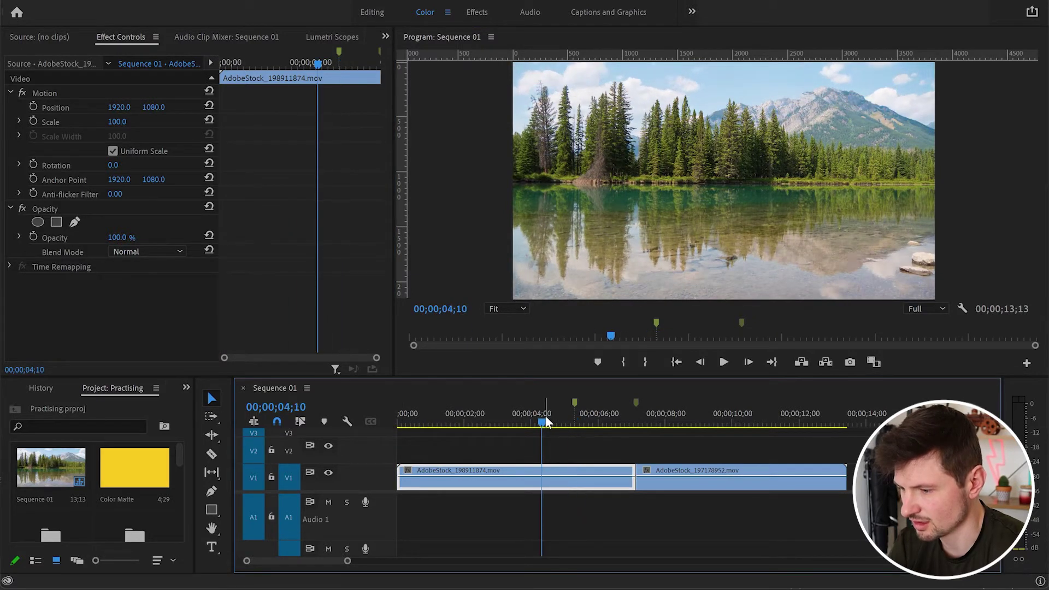
Step: Razor-cut the first V1 clip at the first marker, then return to the Selection tool
key("c")
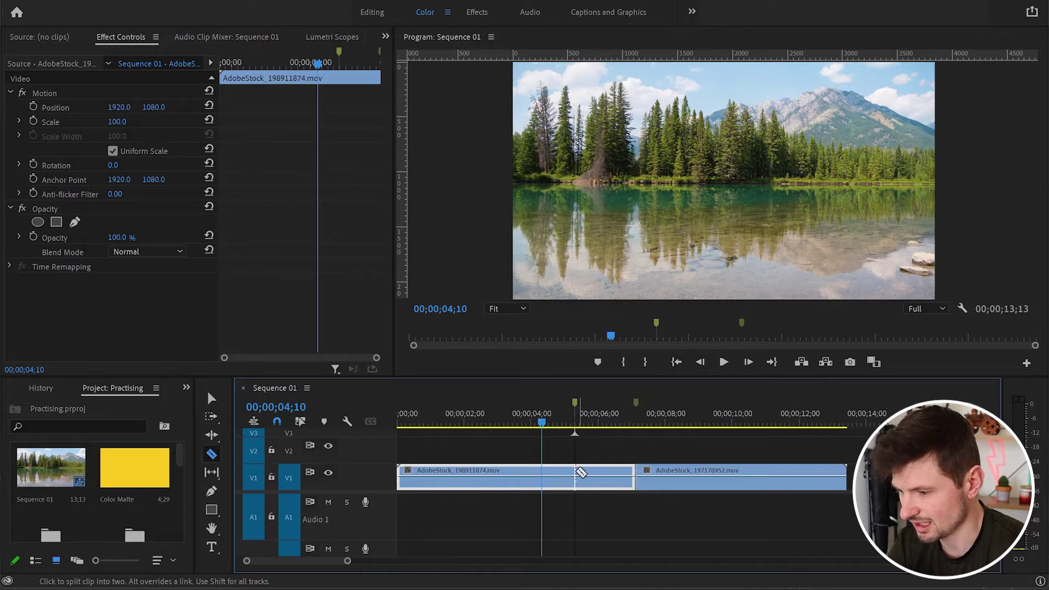
left_click(576, 477)
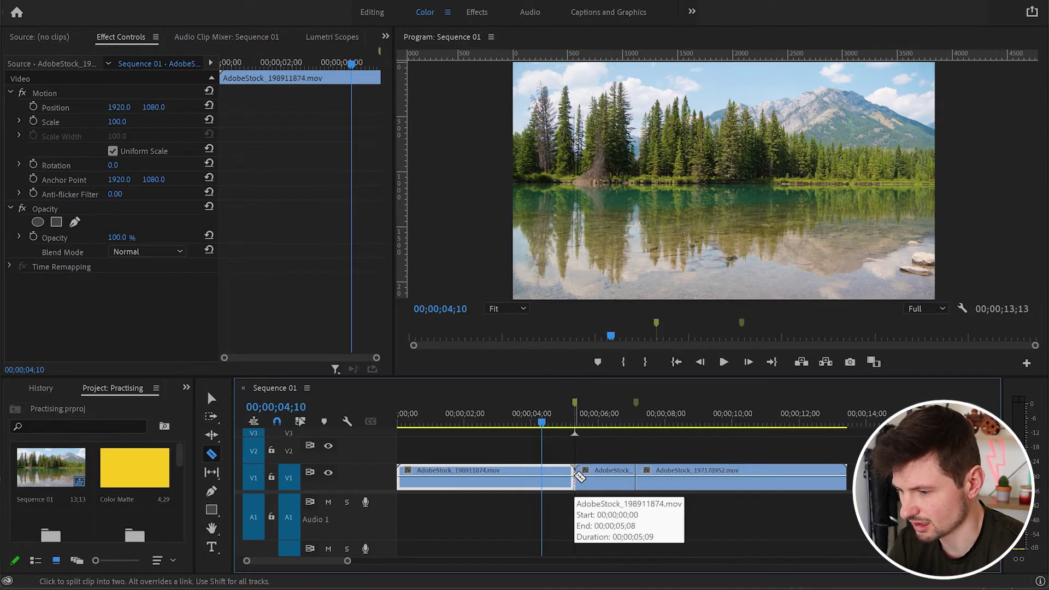
key("v")
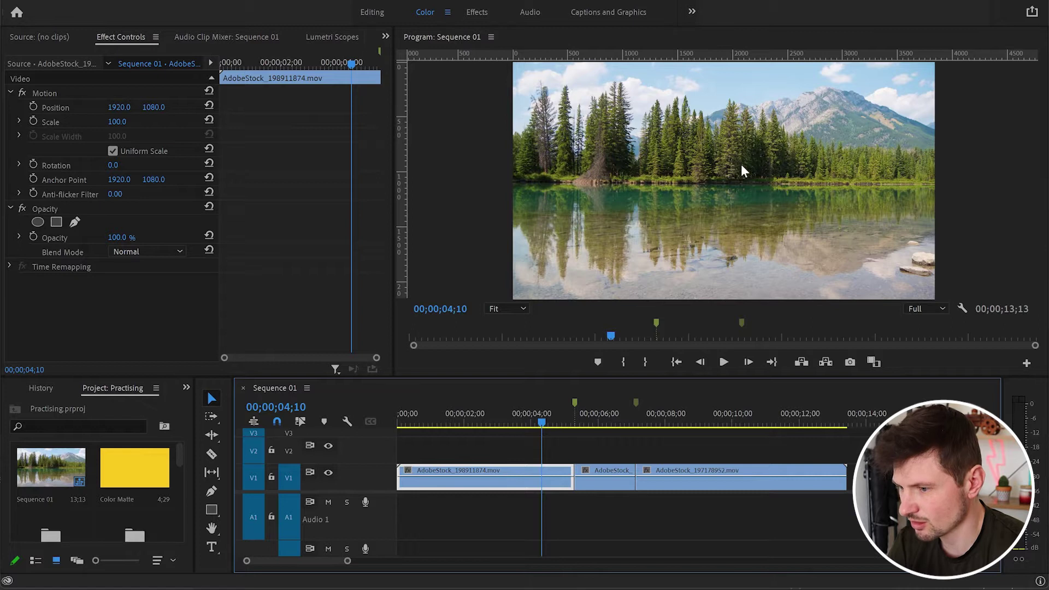
left_click(719, 110)
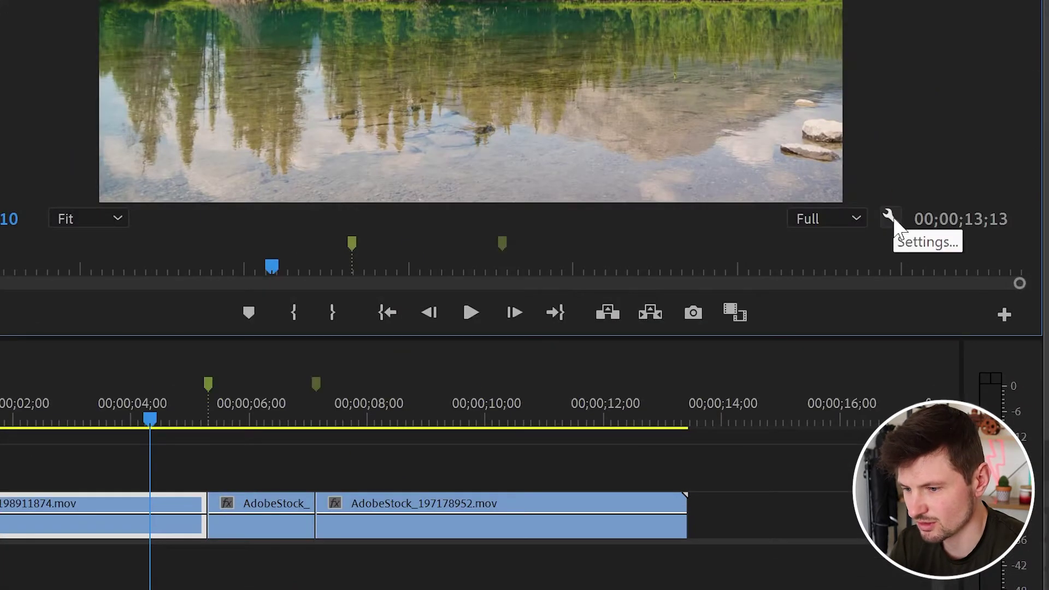
left_click(889, 218)
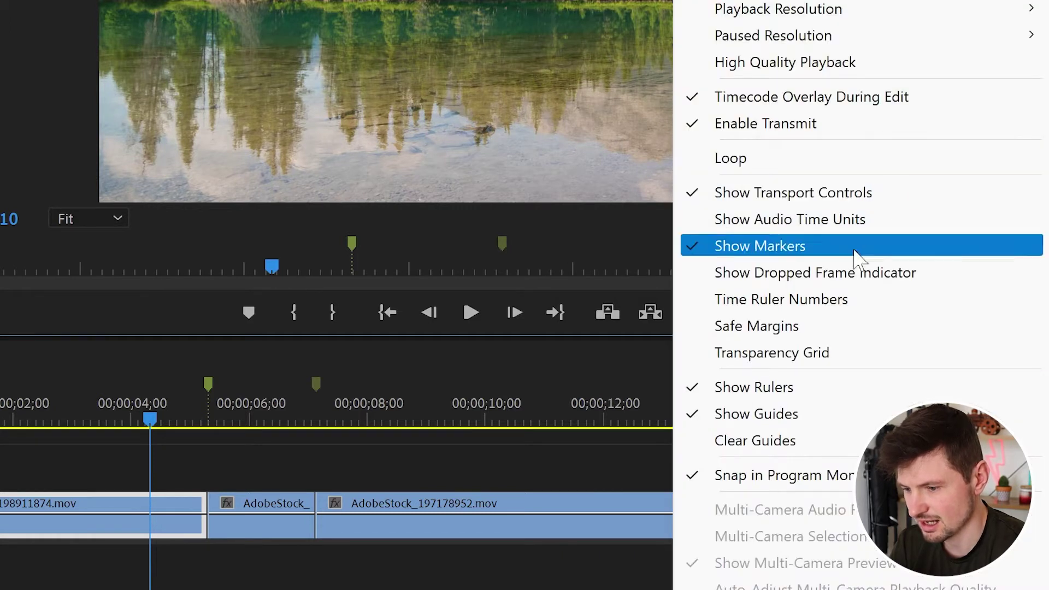
left_click(852, 388)
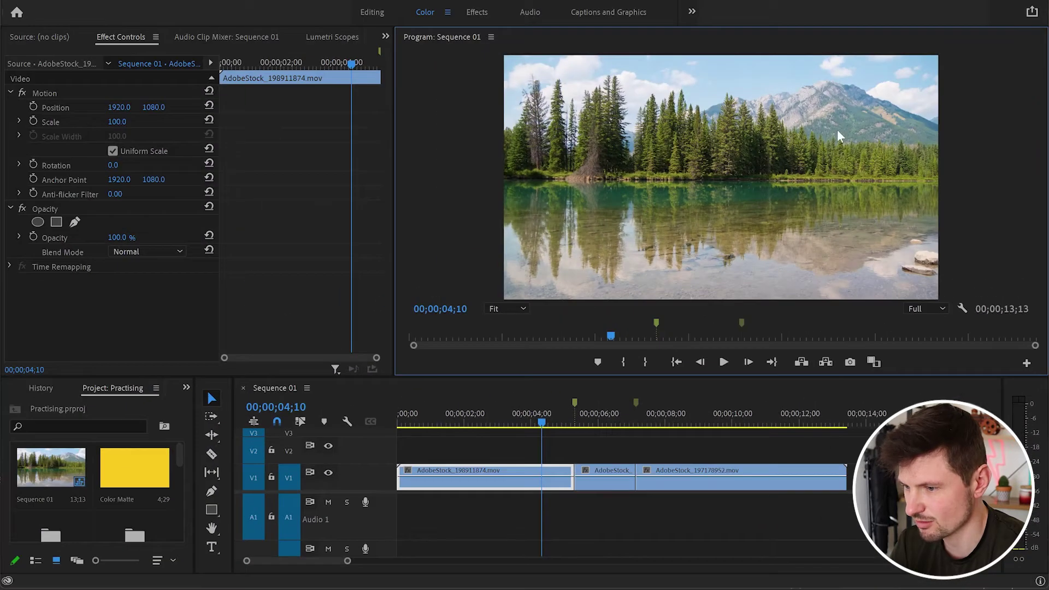
left_click(961, 309)
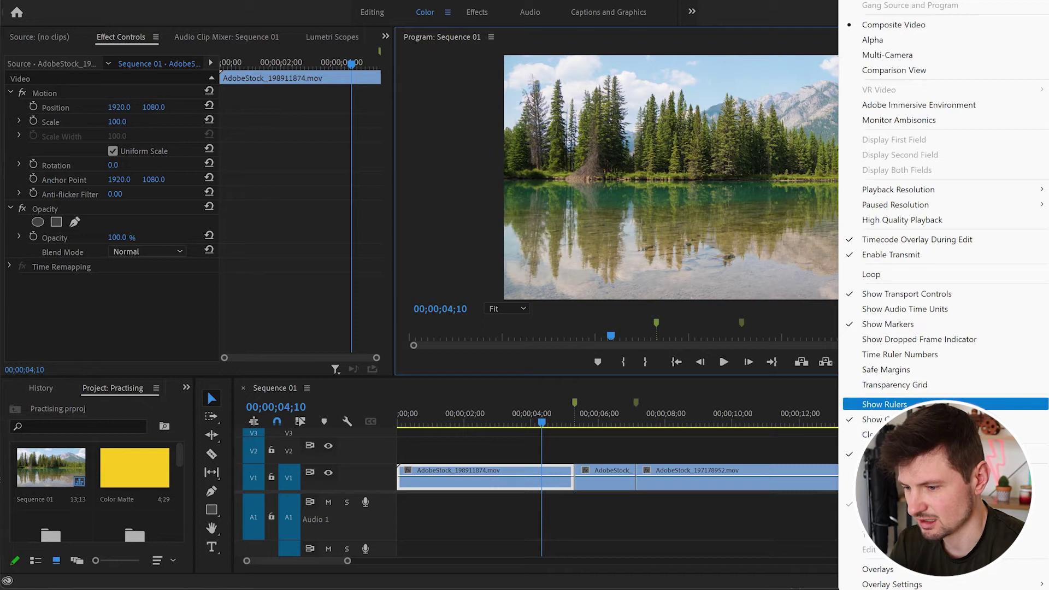
left_click(885, 404)
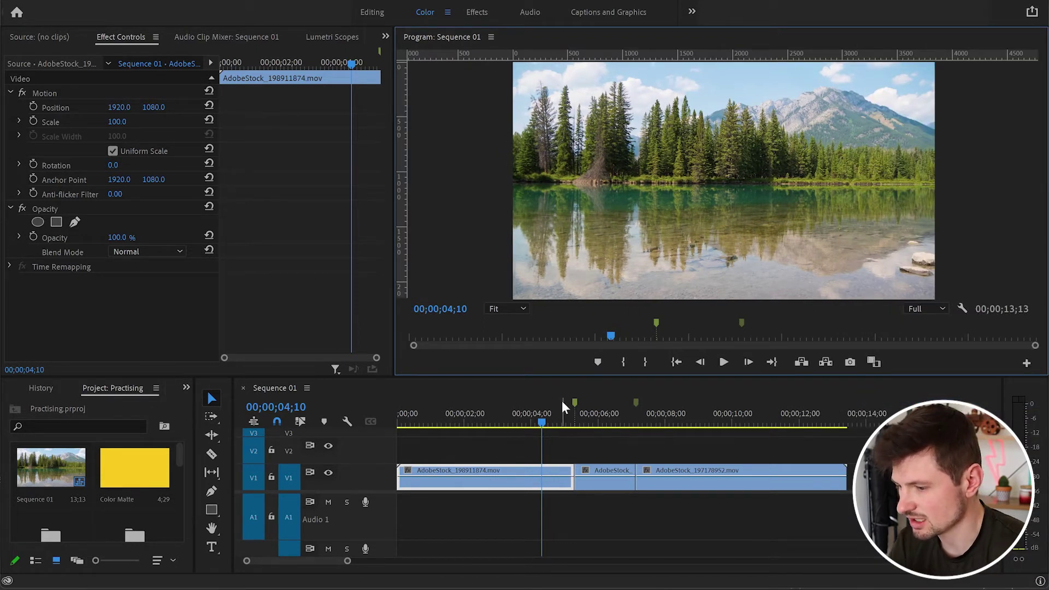
Step: With the playhead at 00;00;05;18, Alt-drag a copy of the short middle clip onto V2
left_click_drag(540, 424, 583, 425)
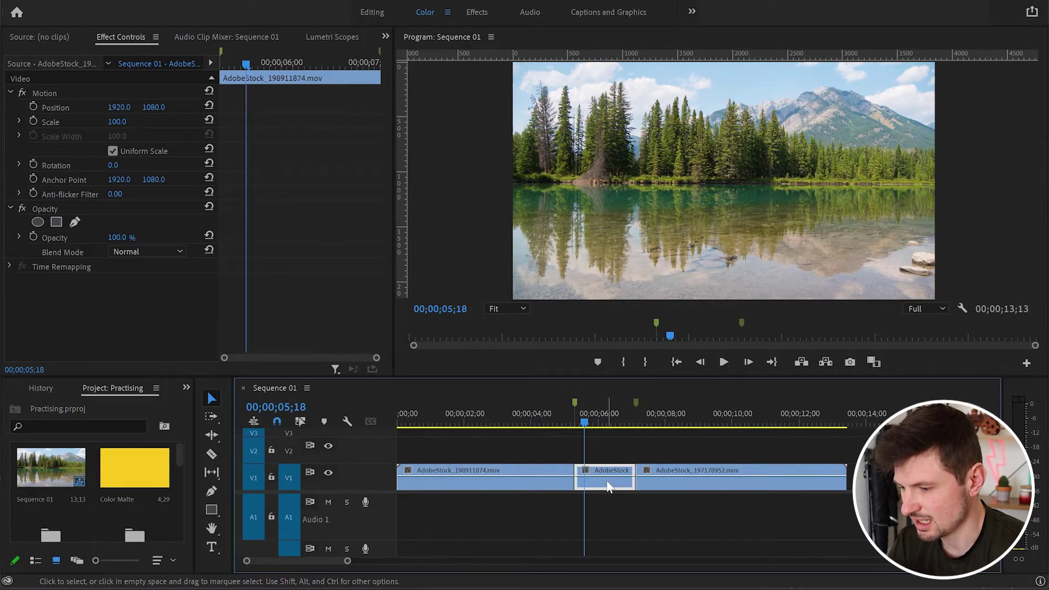
left_click_drag(608, 486, 610, 456)
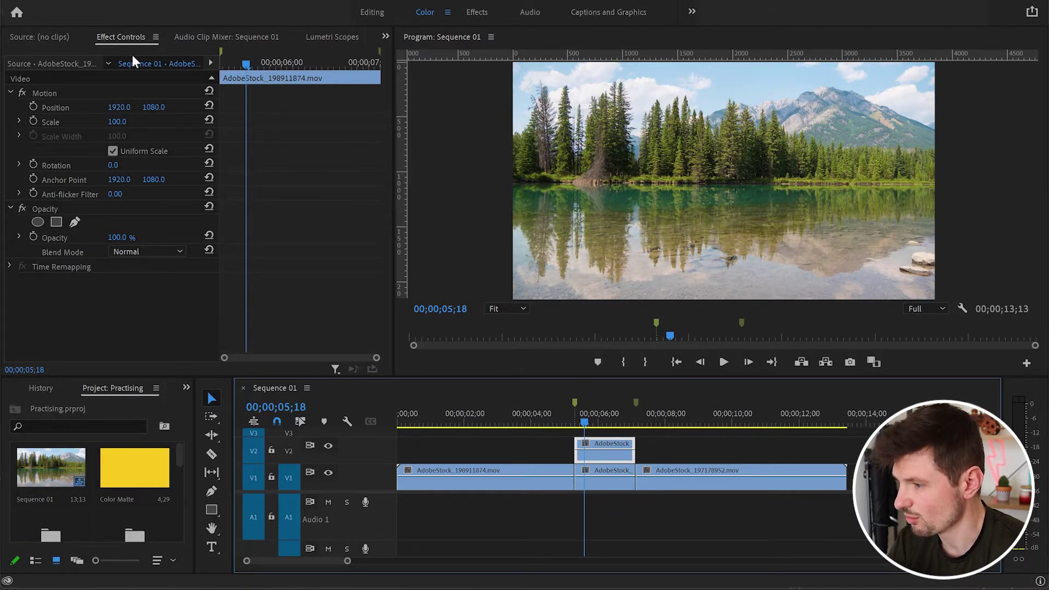
left_click(52, 210)
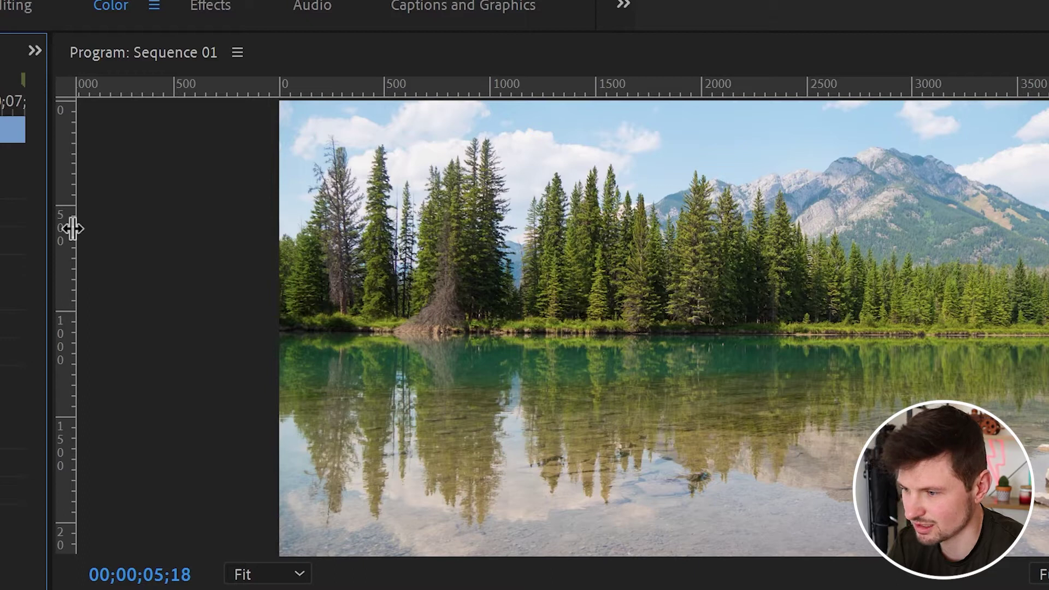
Step: Place a vertical guide at 960 and add a free-draw bezier mask to the V2 copy's Opacity
left_click(73, 228)
left_click_drag(77, 228, 684, 223)
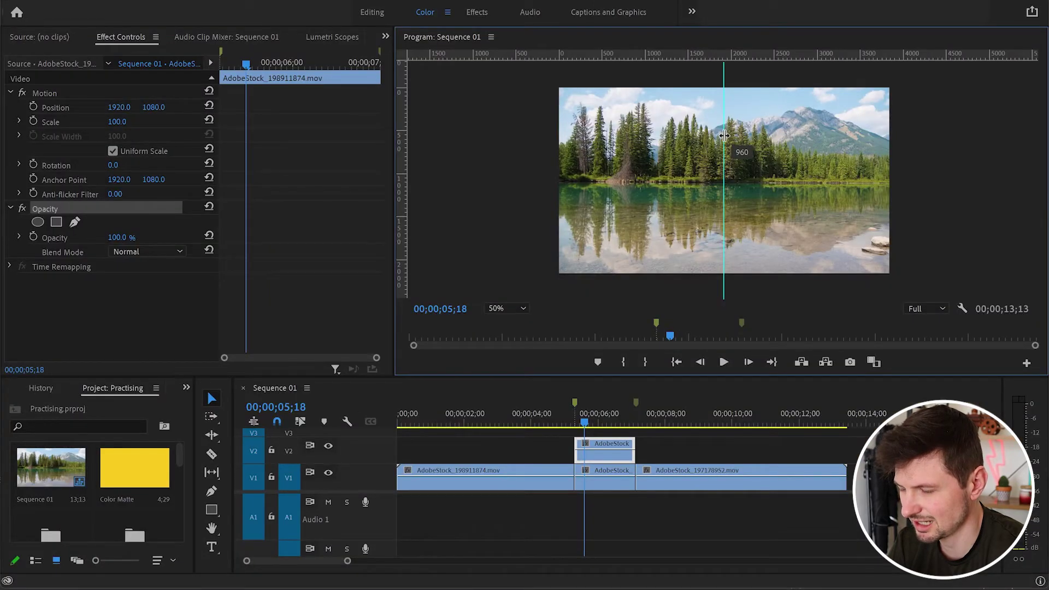
left_click_drag(724, 135, 724, 135)
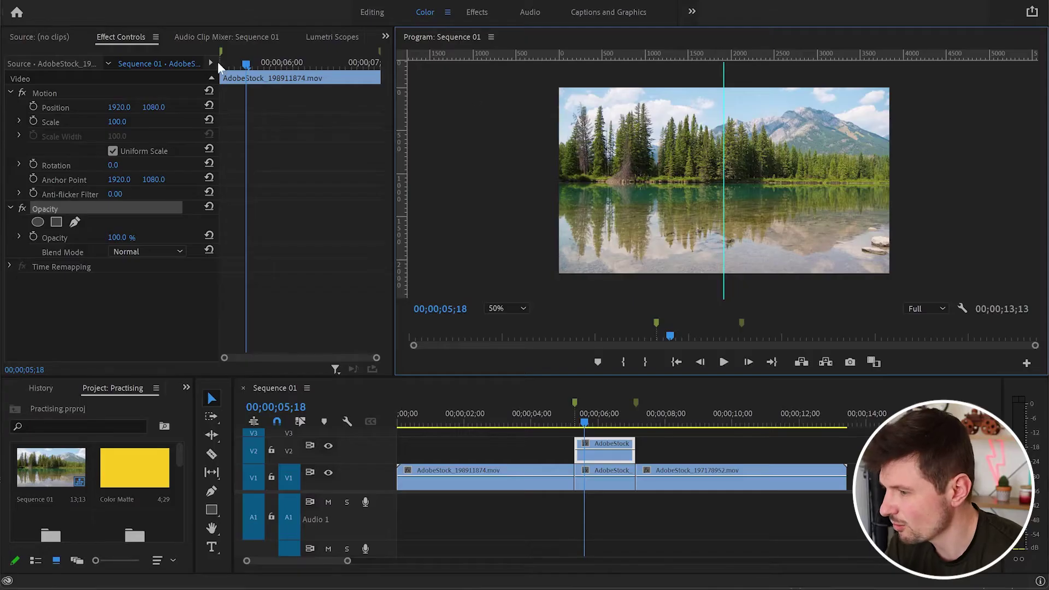
left_click(76, 222)
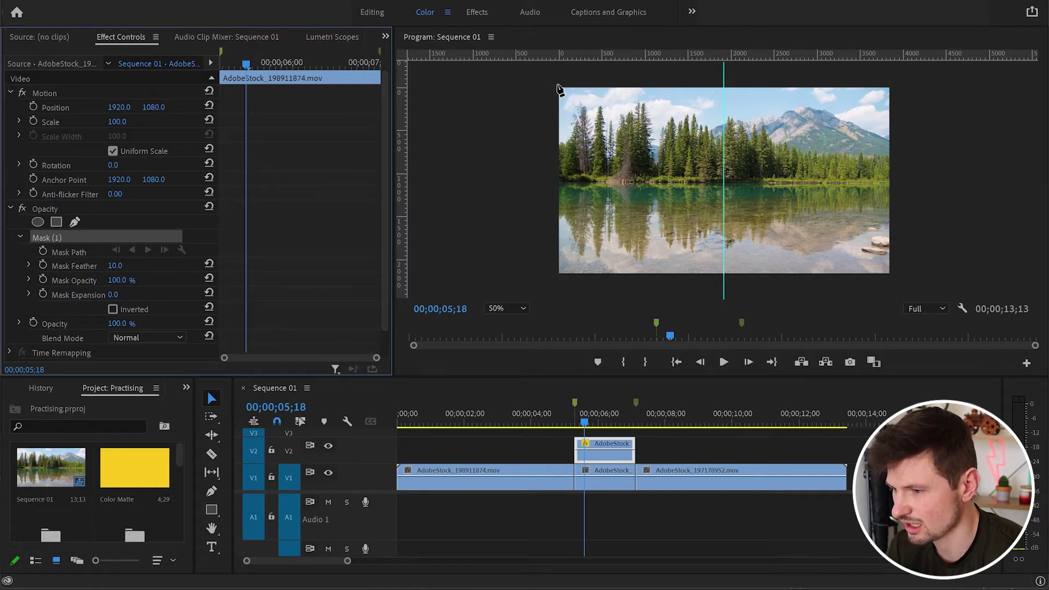
Step: Draw a closed four-point mask around the frame's left half, from the left edge to the 960 guide
left_click(557, 84)
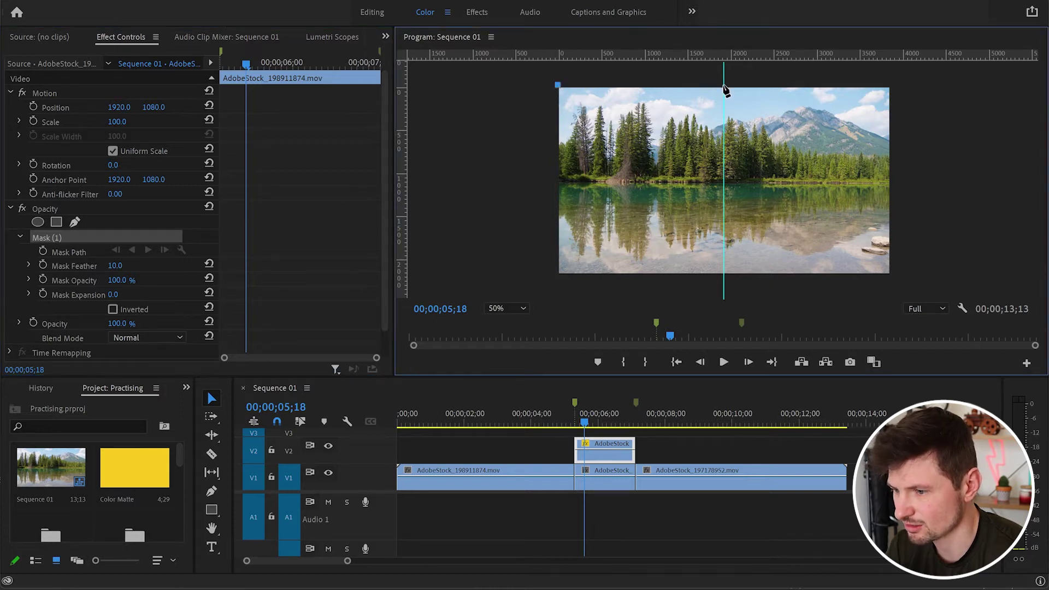
left_click(723, 85)
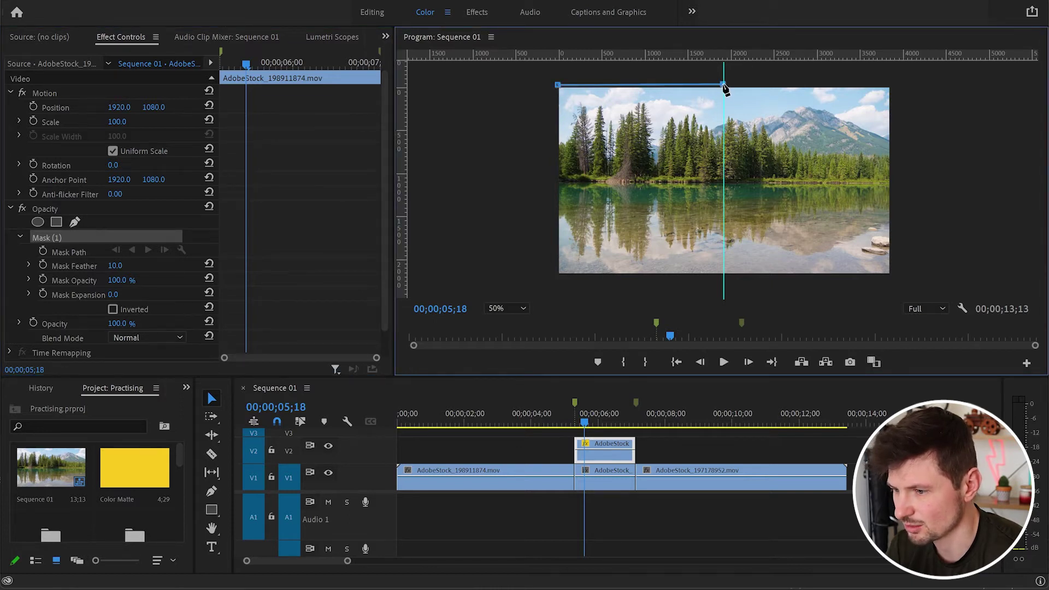
left_click(722, 277)
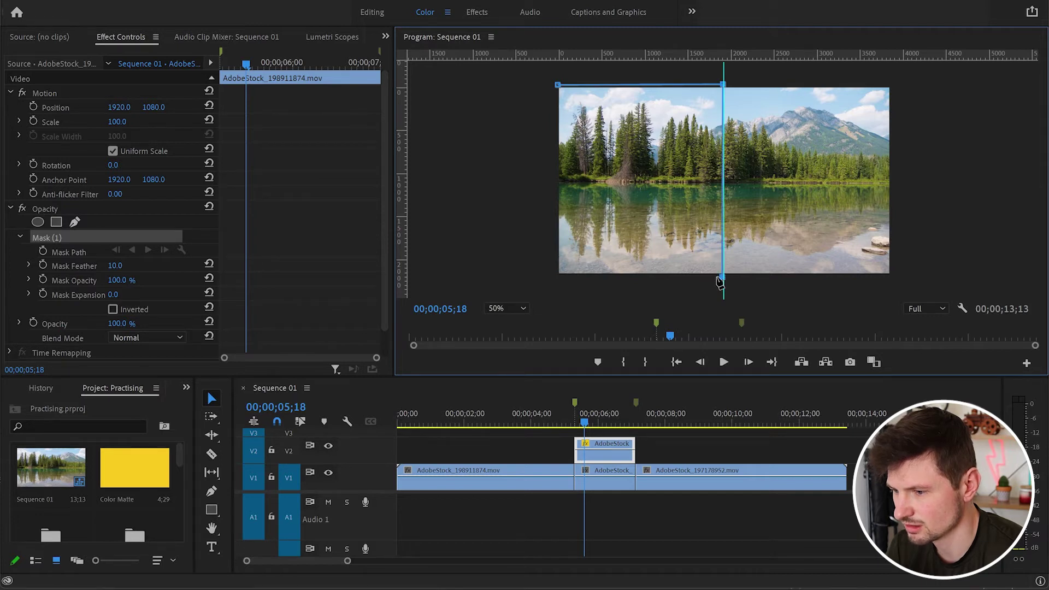
left_click(558, 277)
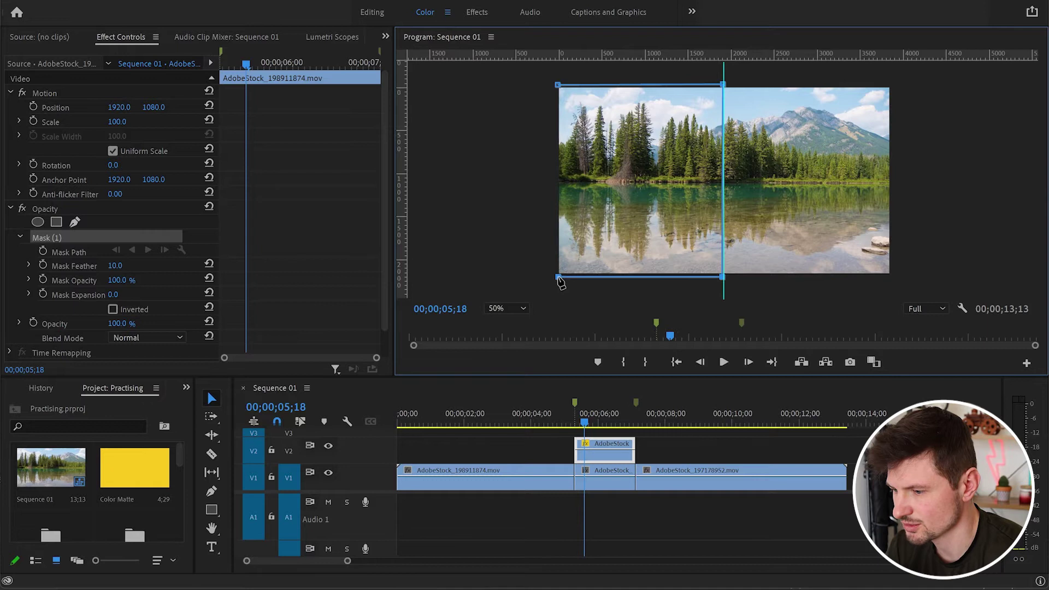
left_click(557, 85)
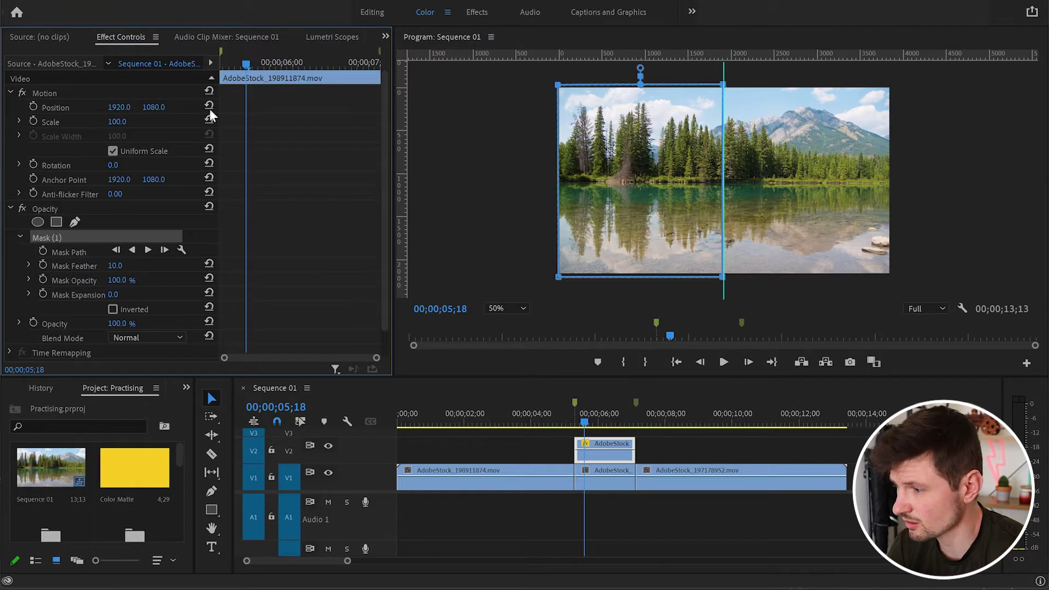
left_click(47, 208)
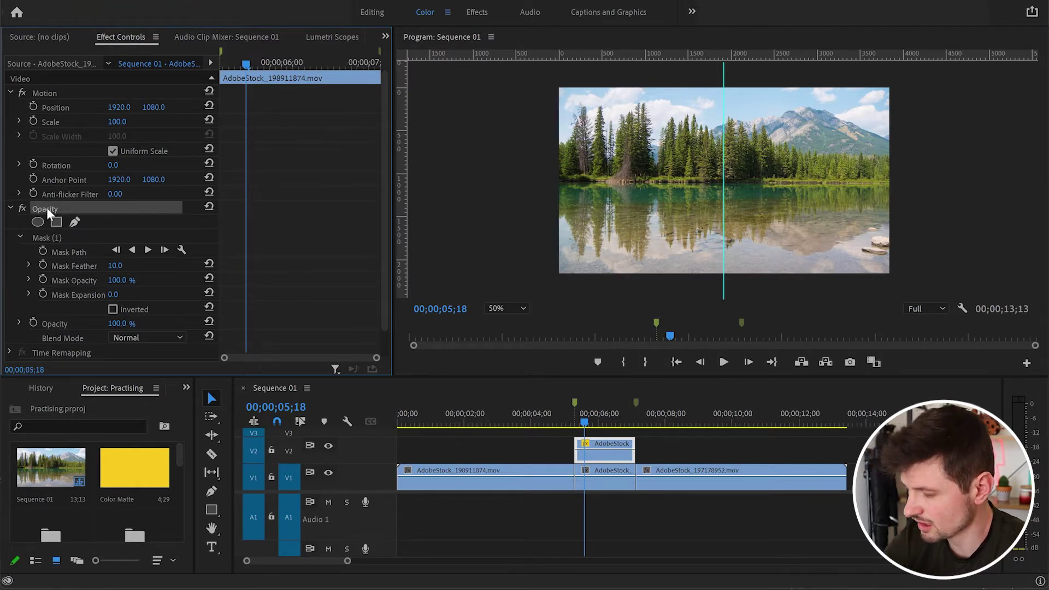
Step: Paste the masked Opacity effect onto the V1 middle clip and slide its mask to the right half
key("ctrl+c")
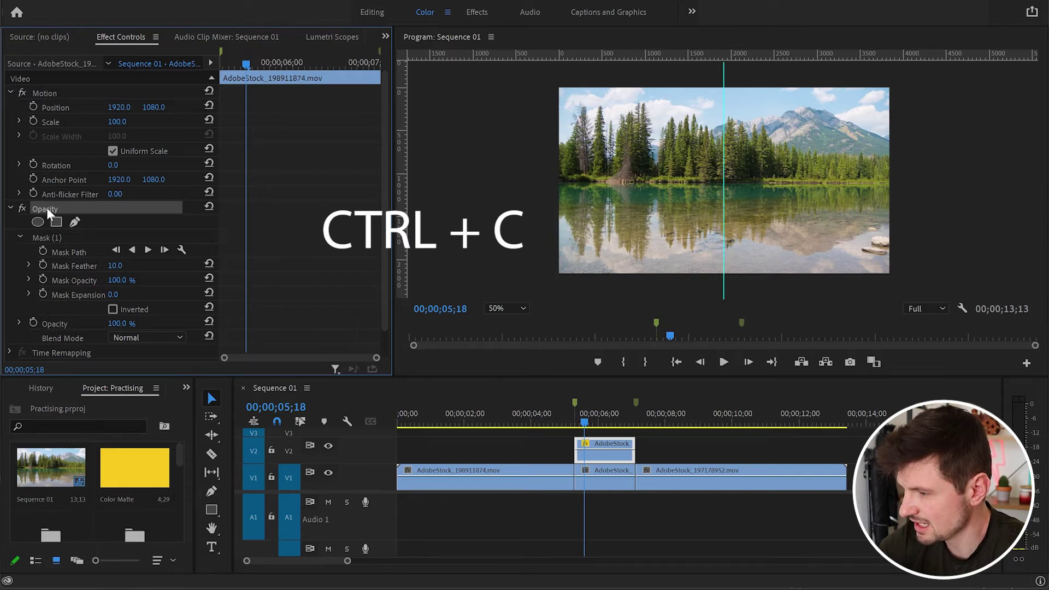
left_click(606, 486)
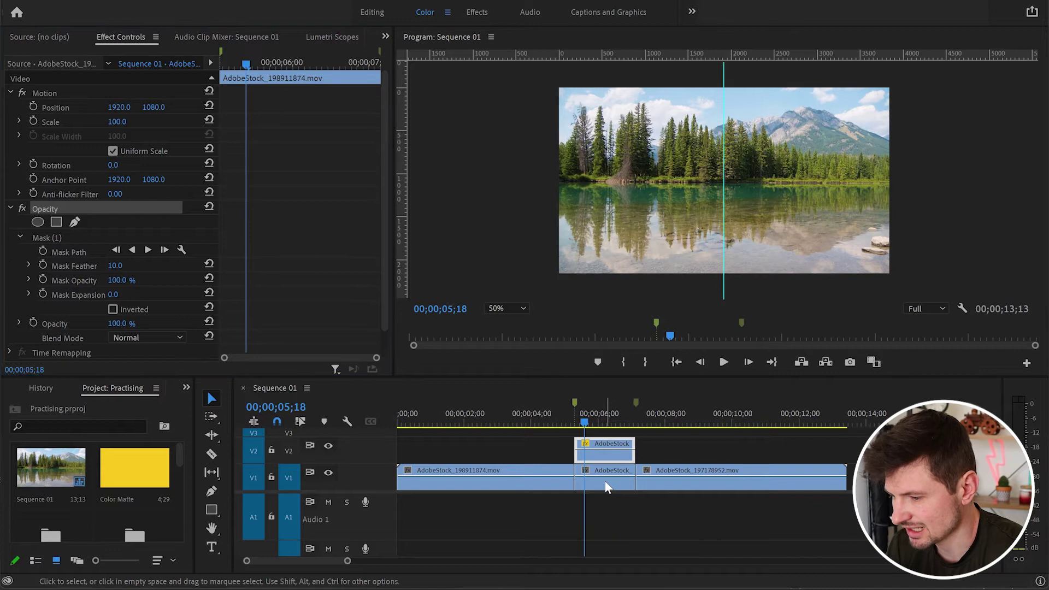
left_click(52, 208)
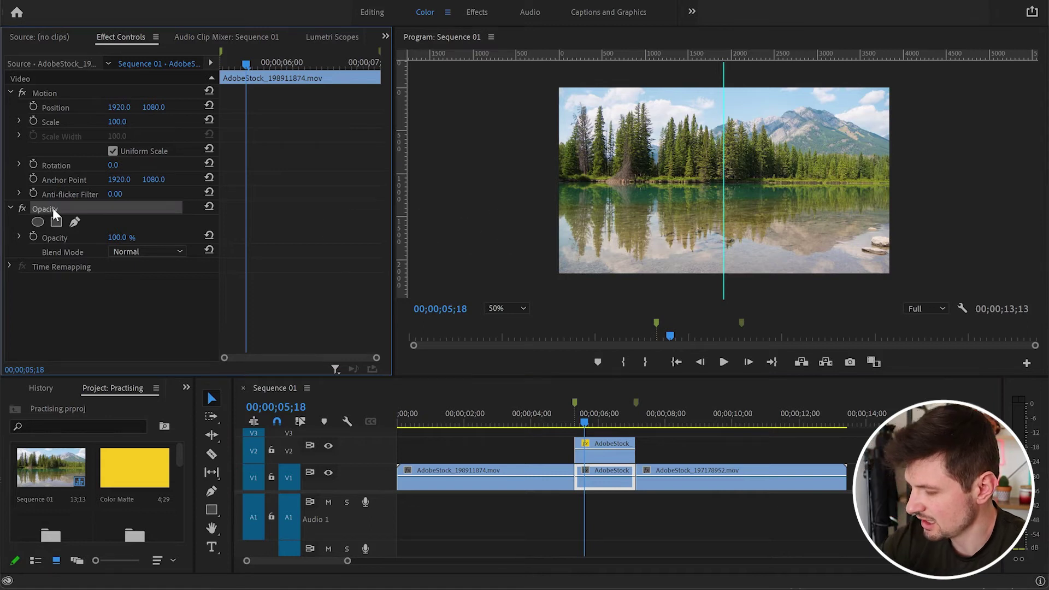
key("ctrl+v")
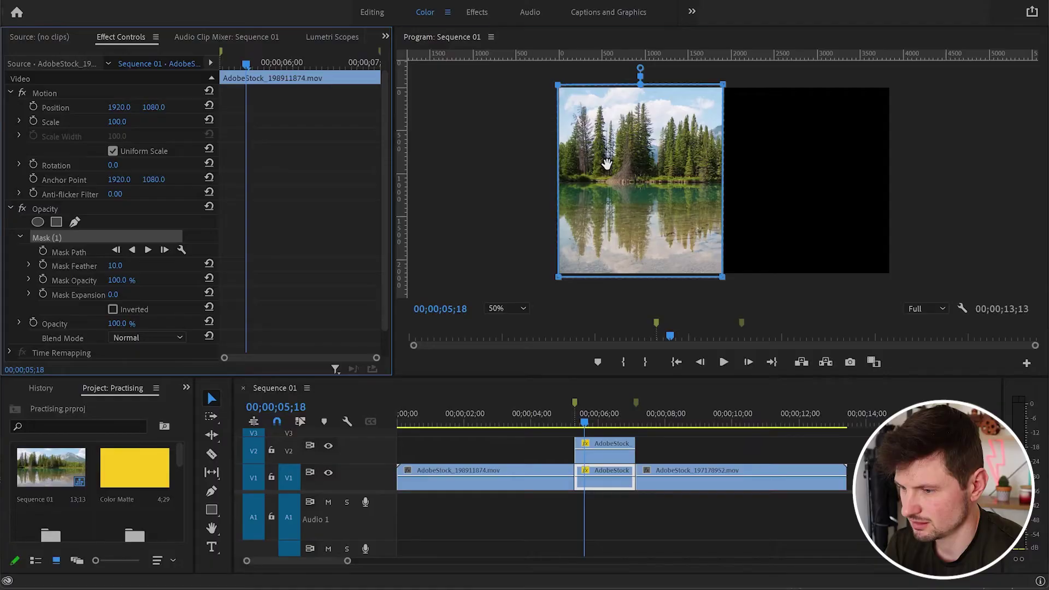
left_click_drag(606, 164, 774, 162)
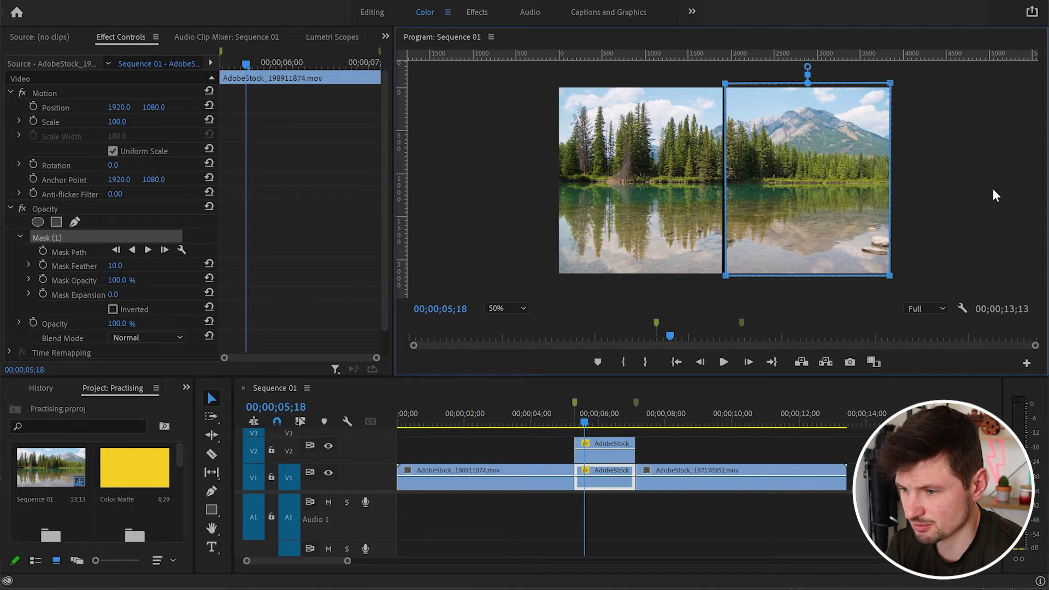
Step: Nudge the upper clip's top-right and bottom-right mask corners slightly right past the guide
left_click(592, 454)
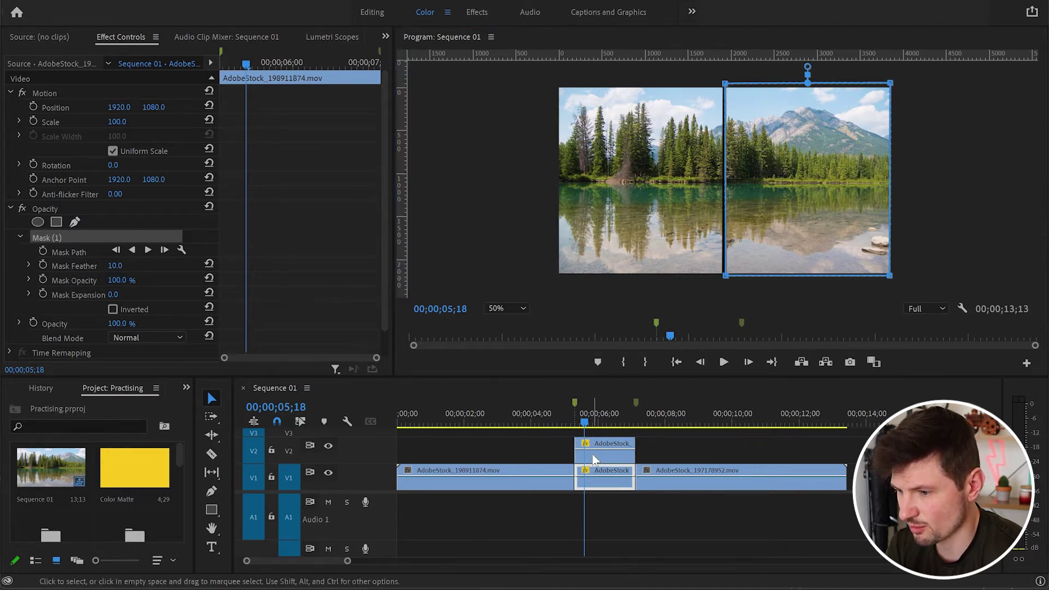
left_click(74, 253)
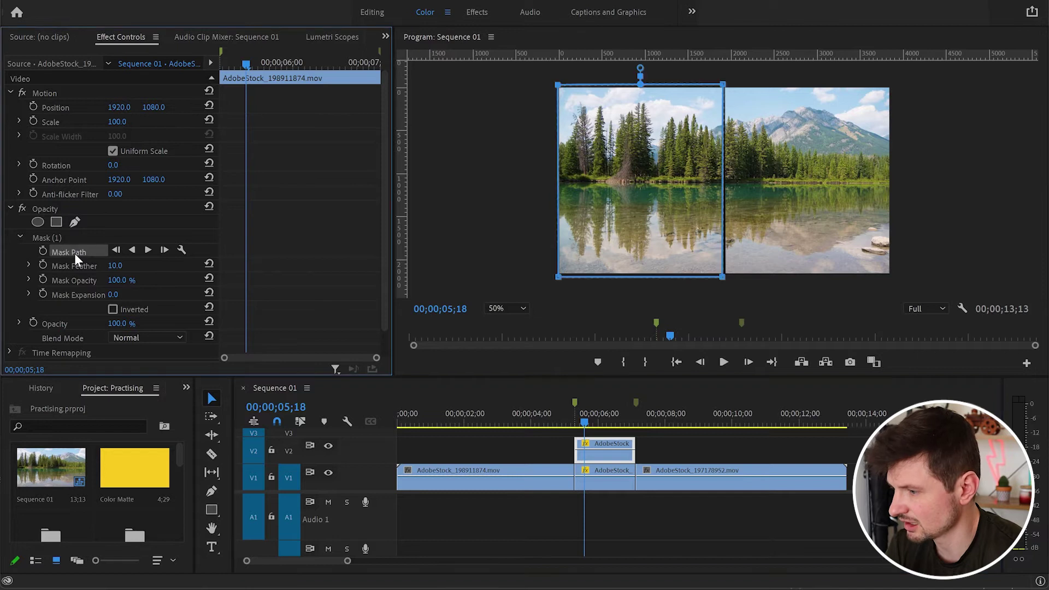
left_click_drag(722, 277, 727, 280)
left_click_drag(723, 86, 727, 89)
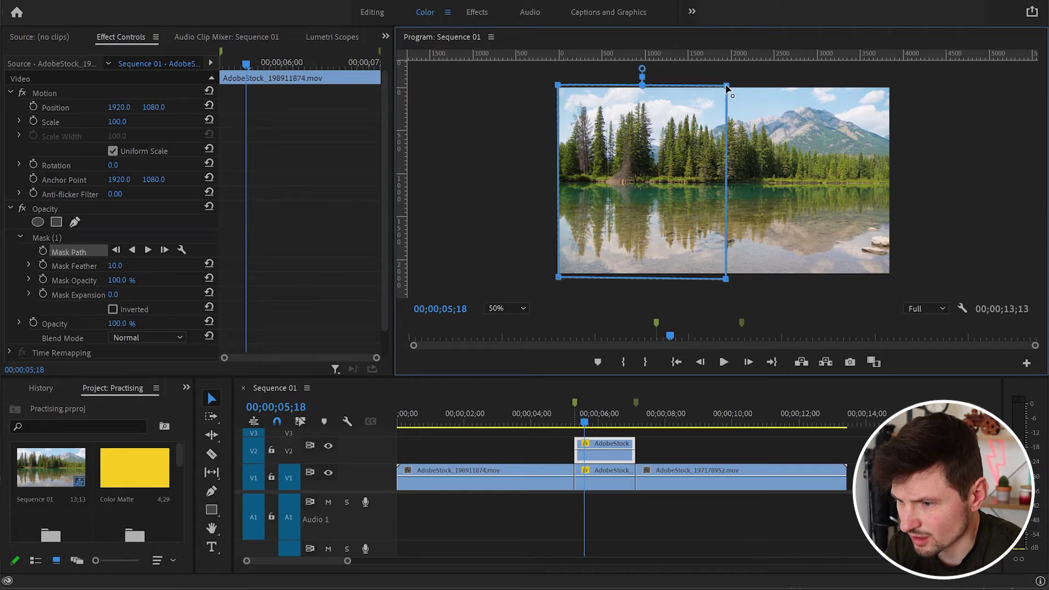
left_click(736, 458)
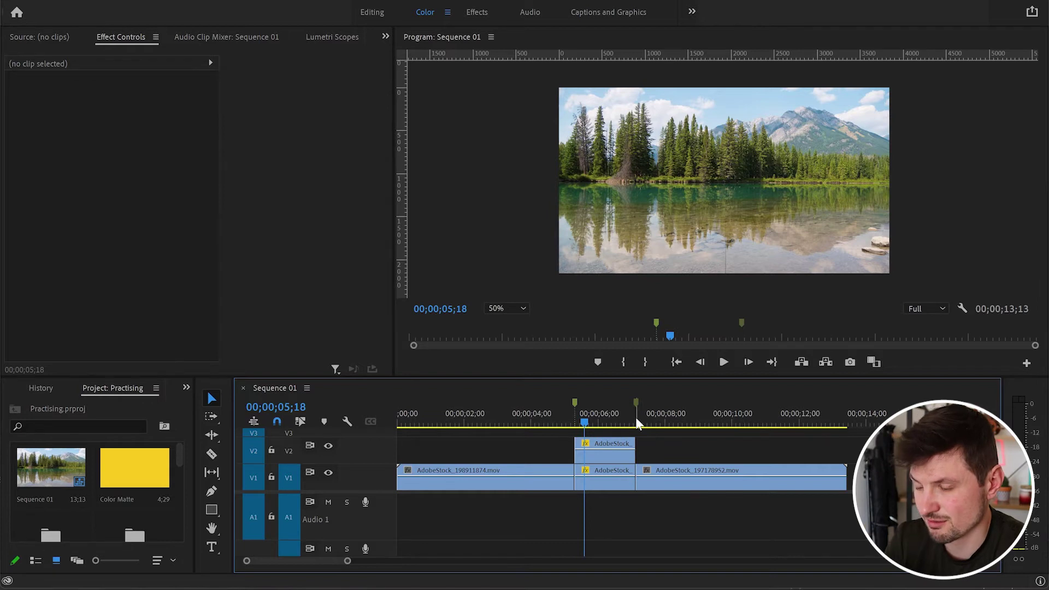
left_click(742, 267)
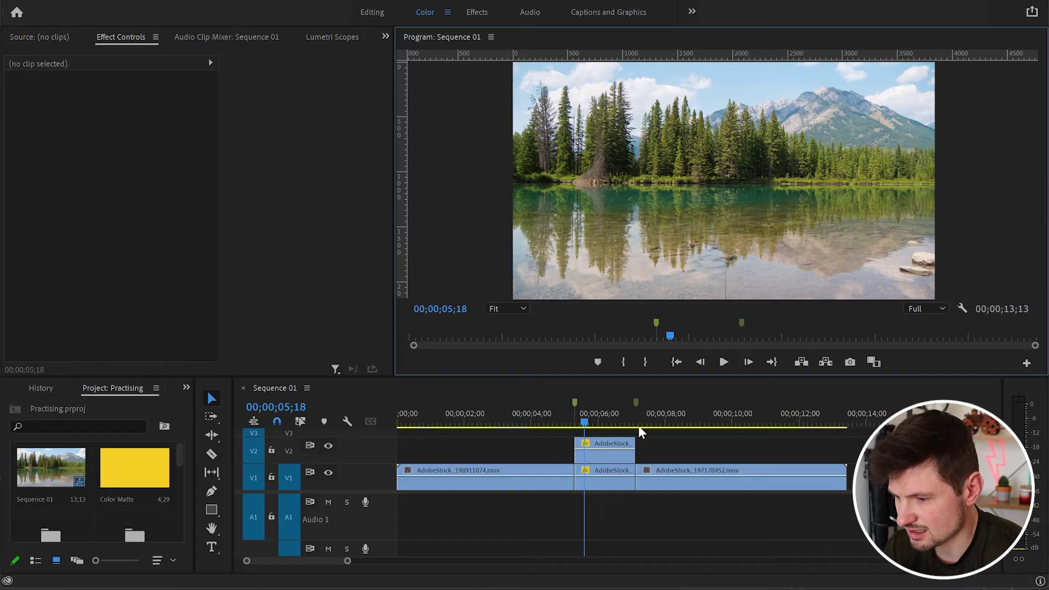
Step: Set Mask Feather to 0 on both the upper and lower middle clips
left_click(609, 445)
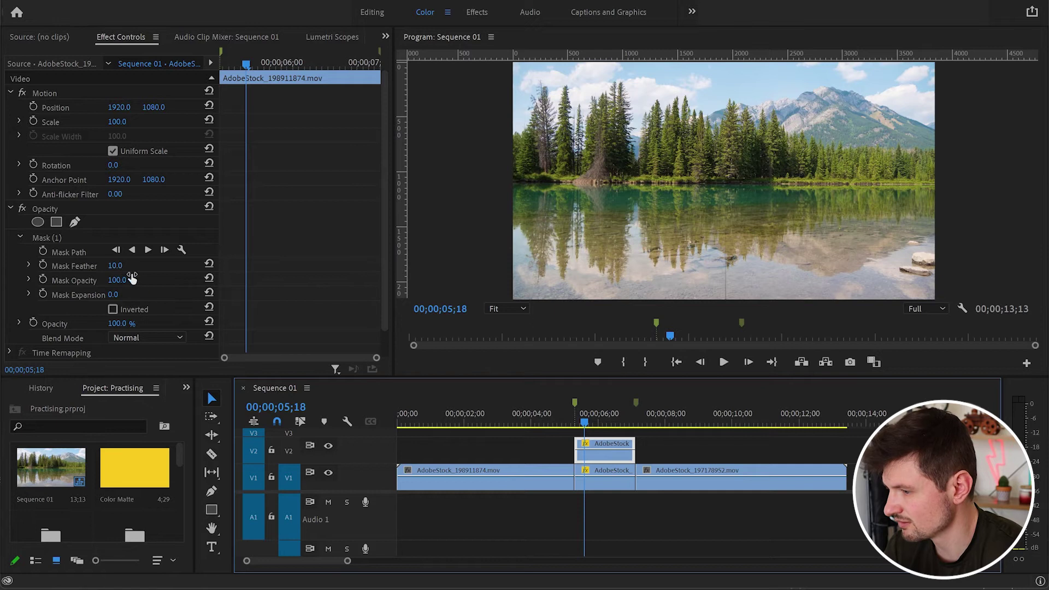
left_click(116, 267)
type("0")
key("Return")
left_click(600, 483)
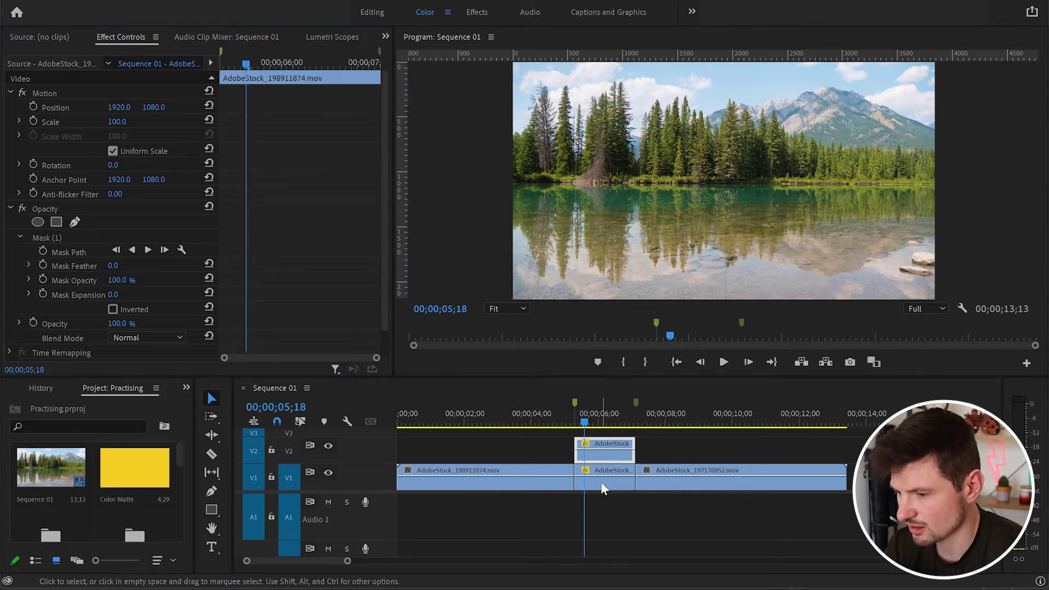
left_click(122, 265)
type("0")
key("Return")
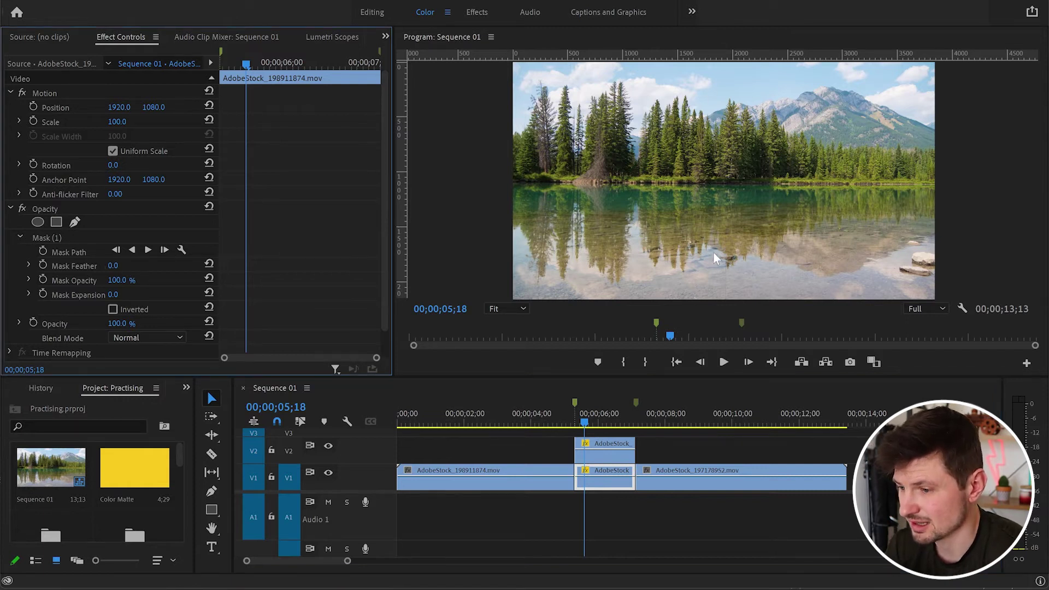
left_click(673, 440)
left_click(618, 458)
Step: Nest the V2 middle clip as a nested sequence named Top
right_click(618, 459)
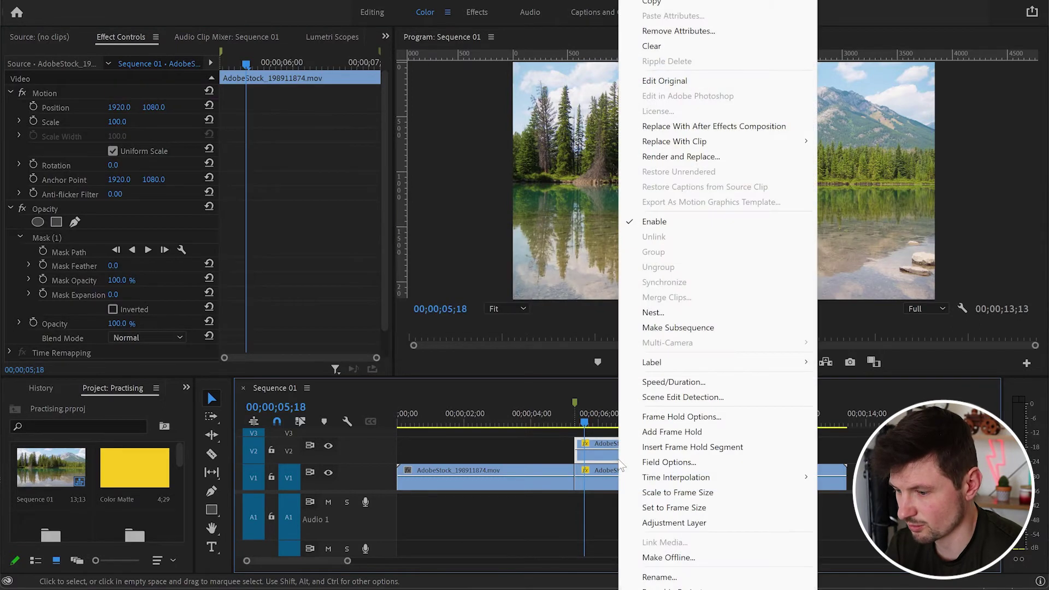
left_click(685, 314)
key("BackSpace")
type("Top")
left_click(509, 297)
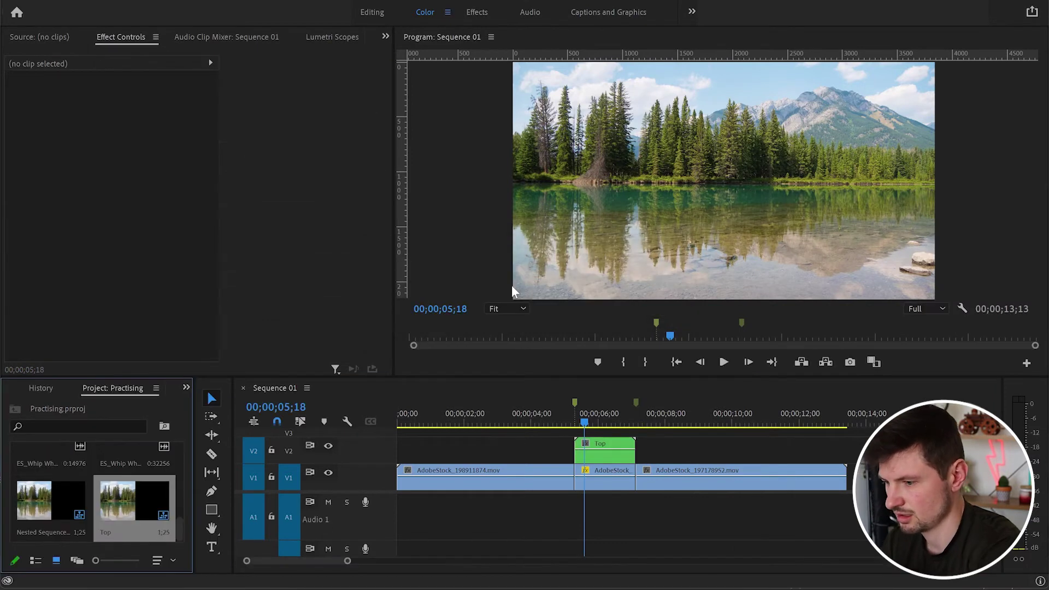
Step: Start nesting the V1 middle clip, entering the name Bottom
left_click(612, 486)
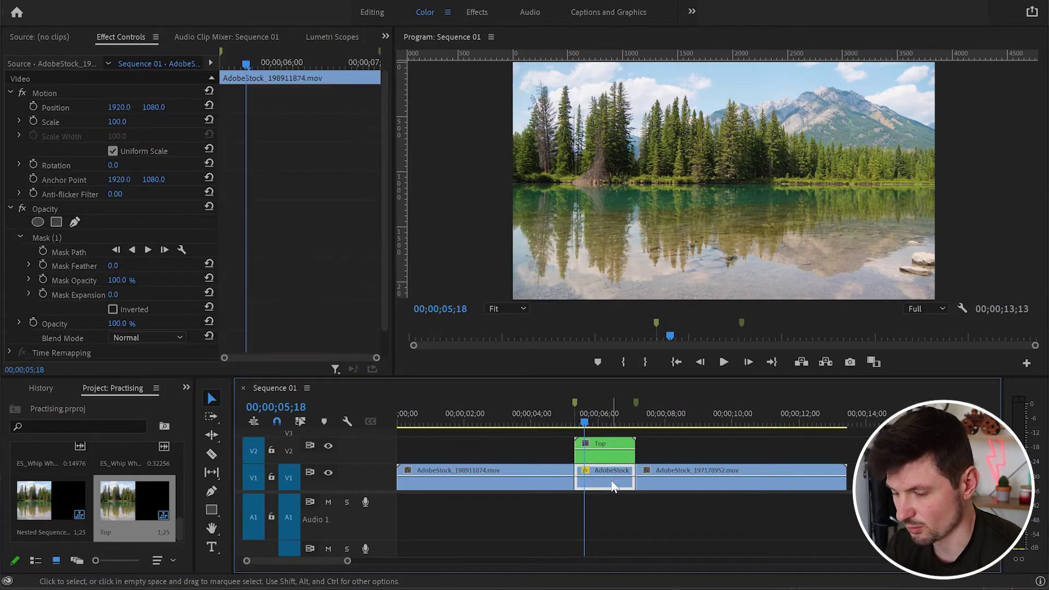
right_click(612, 486)
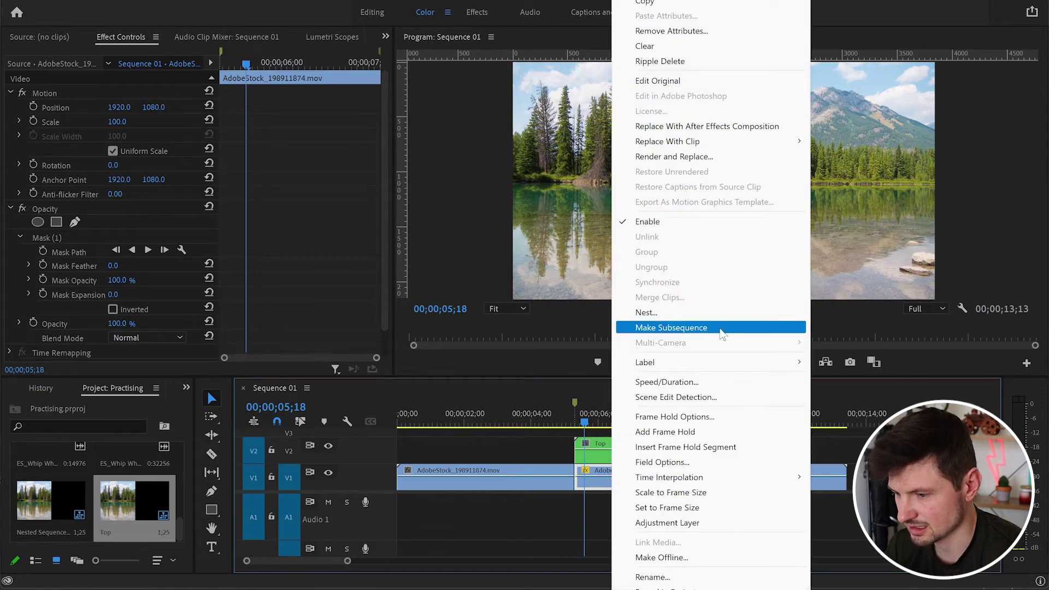
left_click(727, 313)
key("BackSpace")
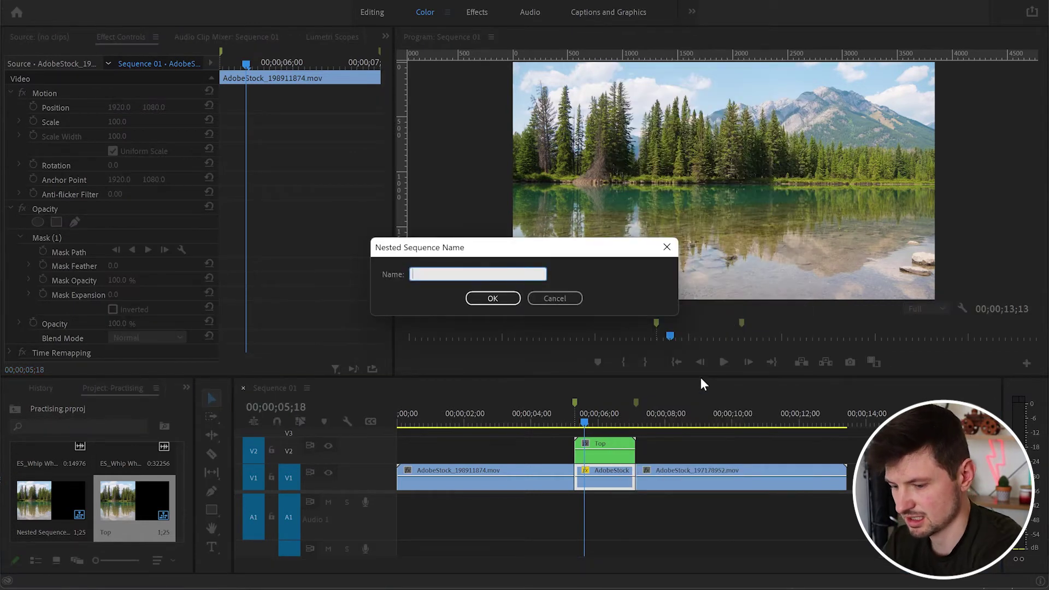
type("Bot")
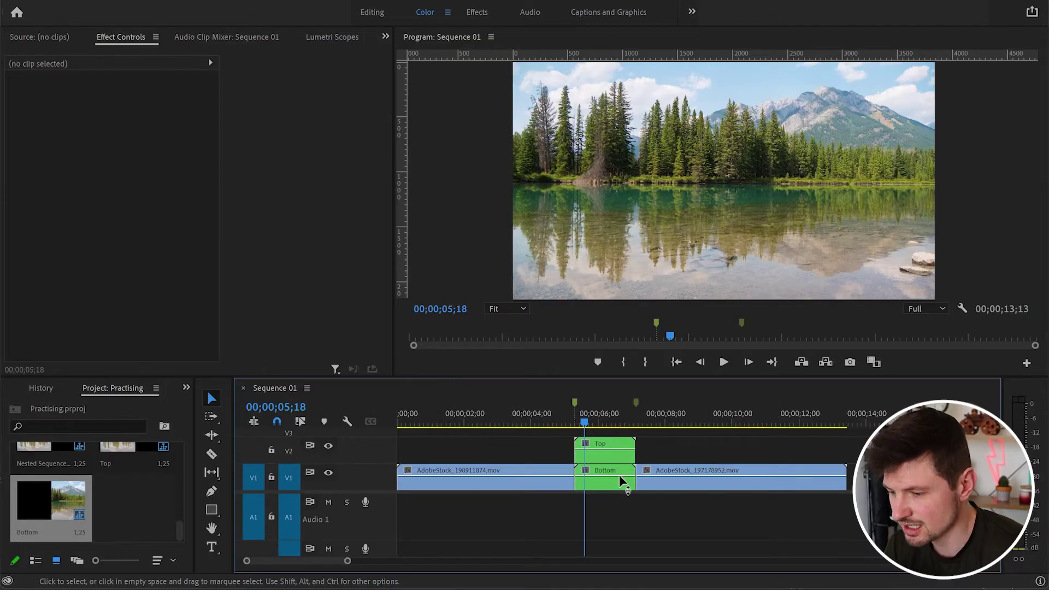
Step: Search Effects for 'transform' and apply Distort > Transform to both the Top and Bottom clips
left_click(619, 479)
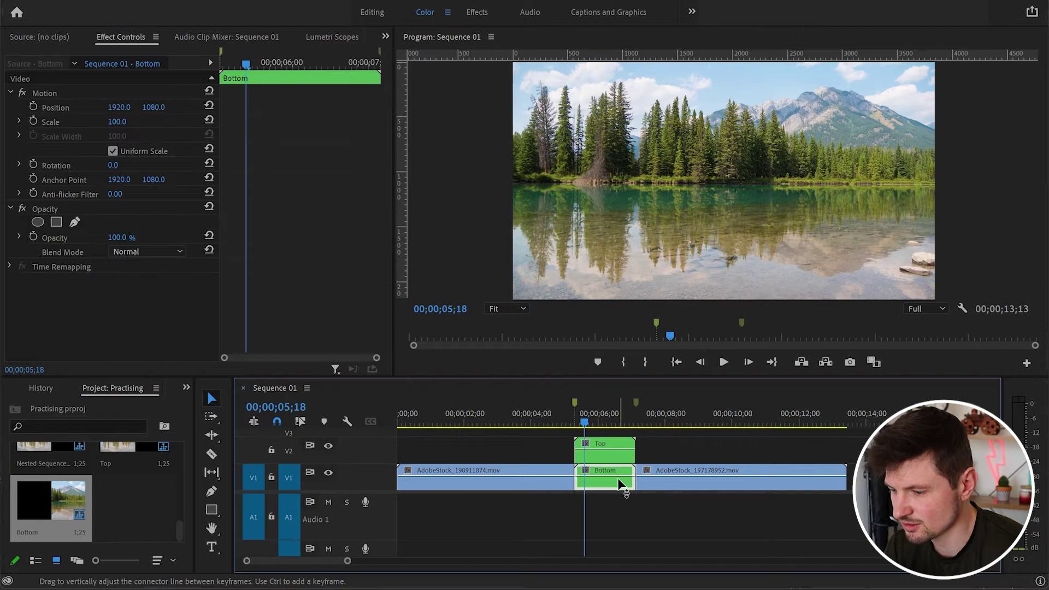
left_click(186, 386)
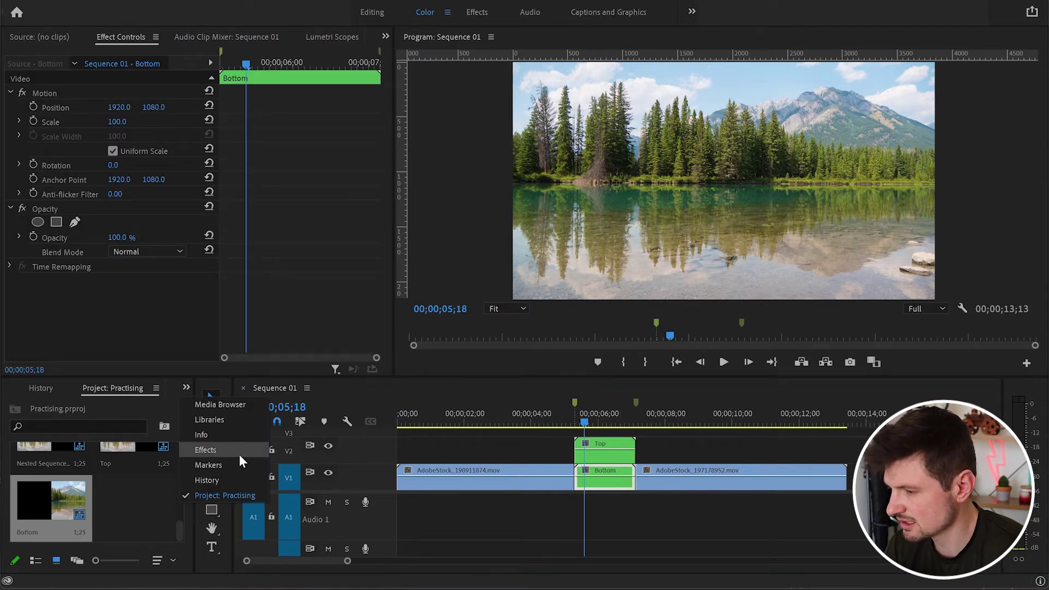
left_click(238, 454)
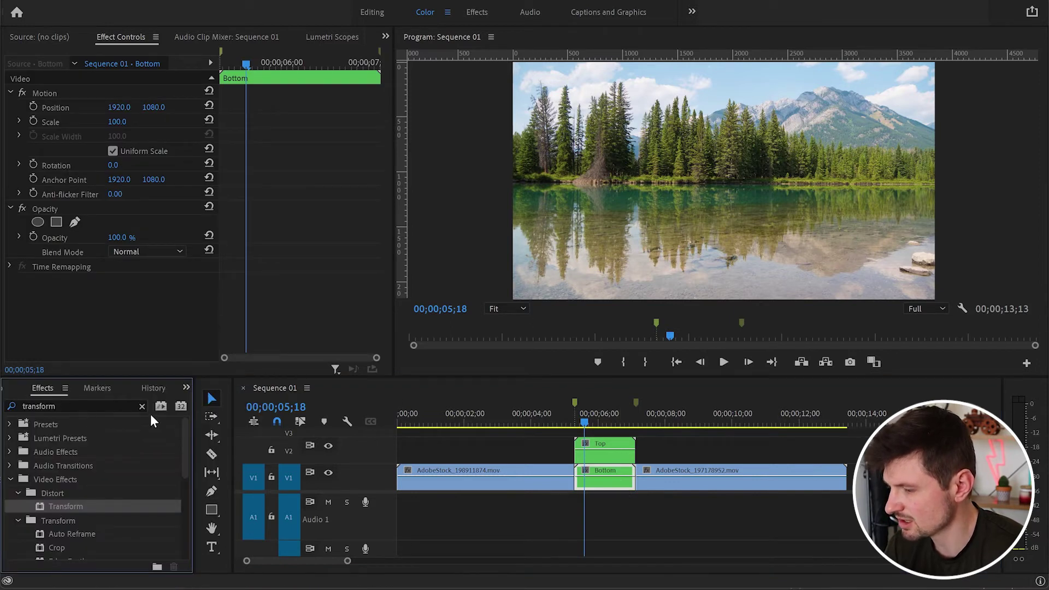
left_click(142, 406)
left_click(112, 405)
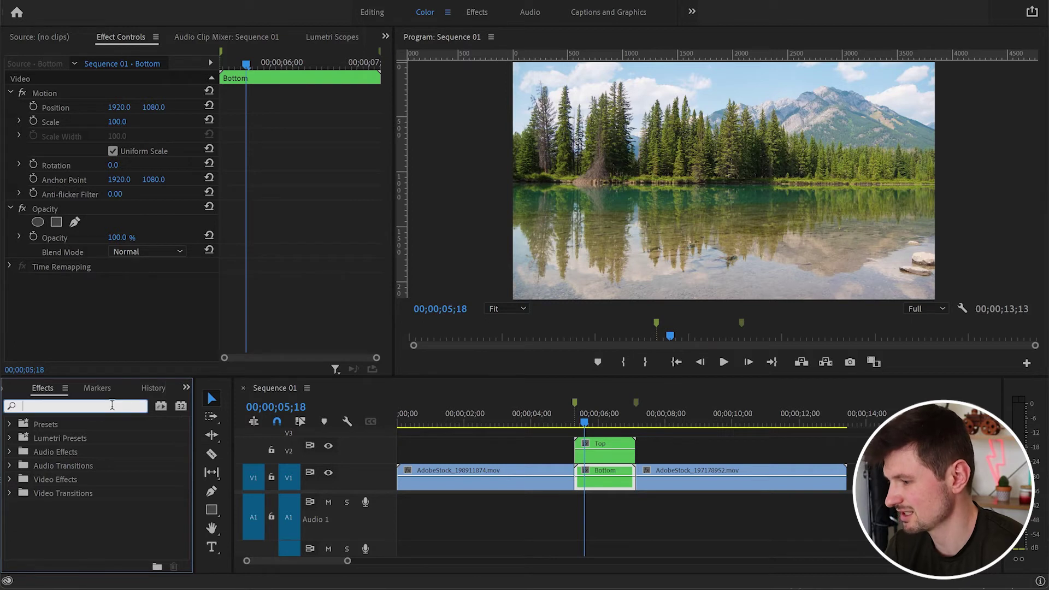
type("trans")
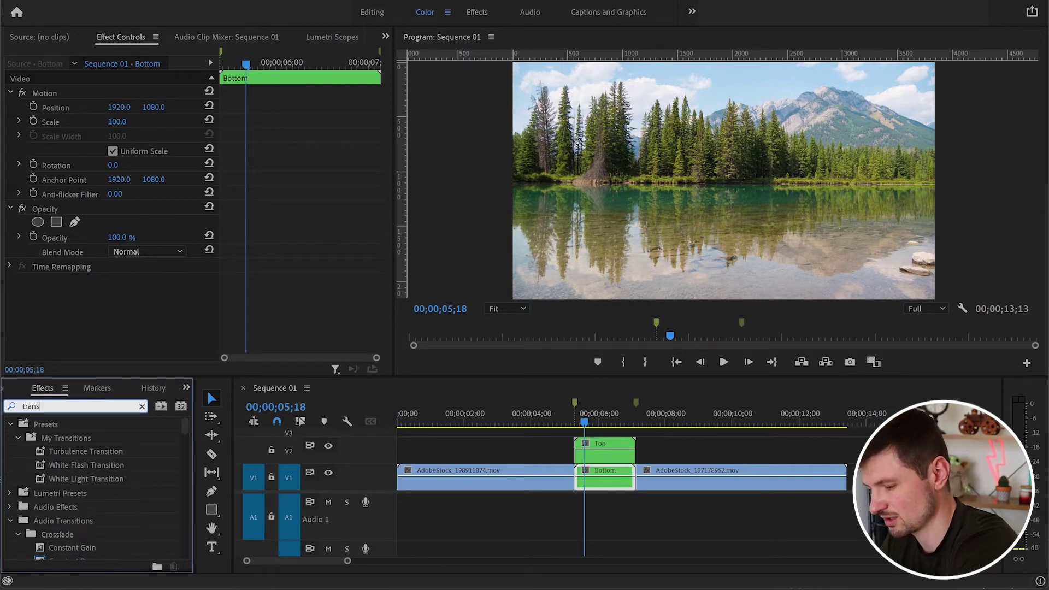
type("form")
left_click_drag(92, 505, 601, 444)
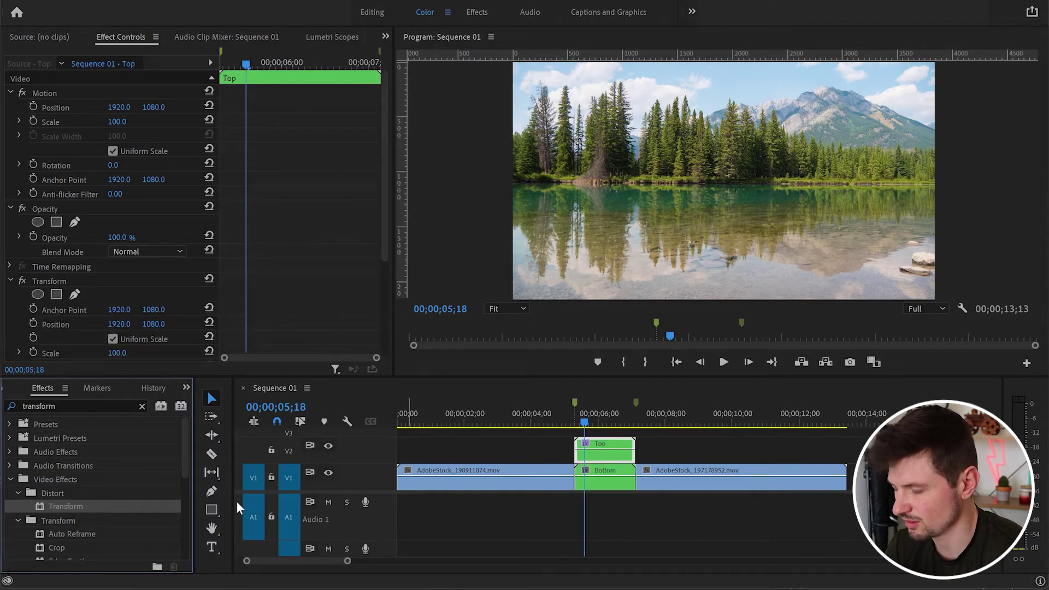
left_click_drag(149, 509, 621, 471)
left_click(621, 450)
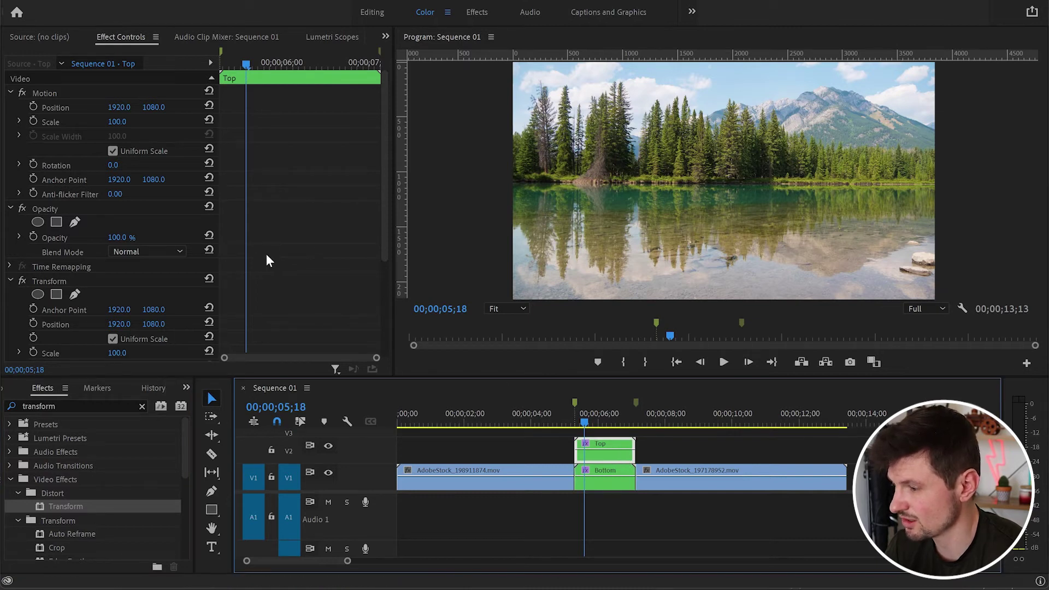
scroll(325, 246, "down", 6)
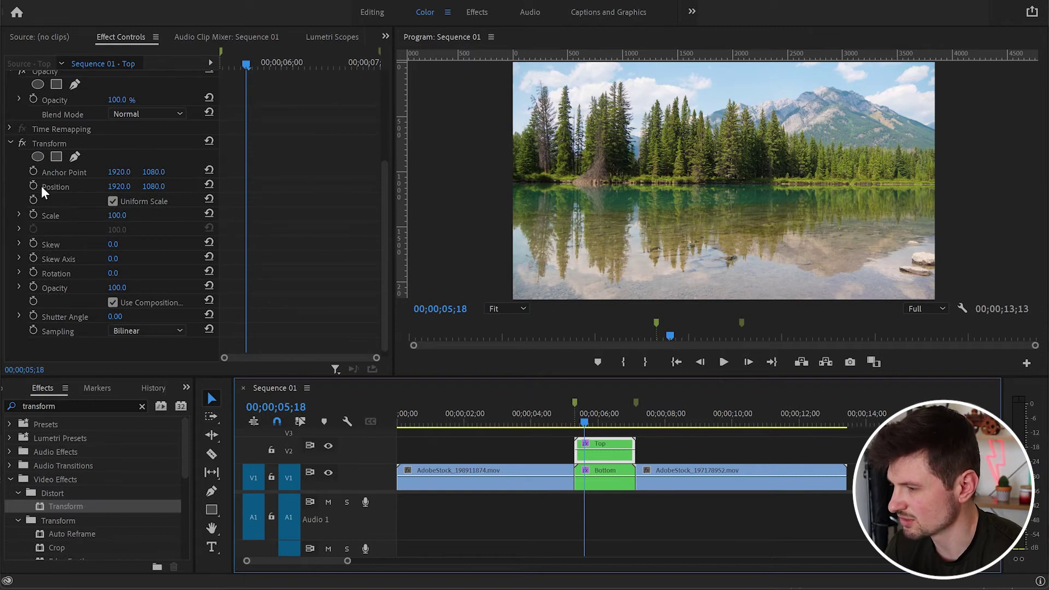
Step: At 00;00;05;29, add a Transform Position keyframe on Top with X set to 477
left_click_drag(245, 62, 277, 65)
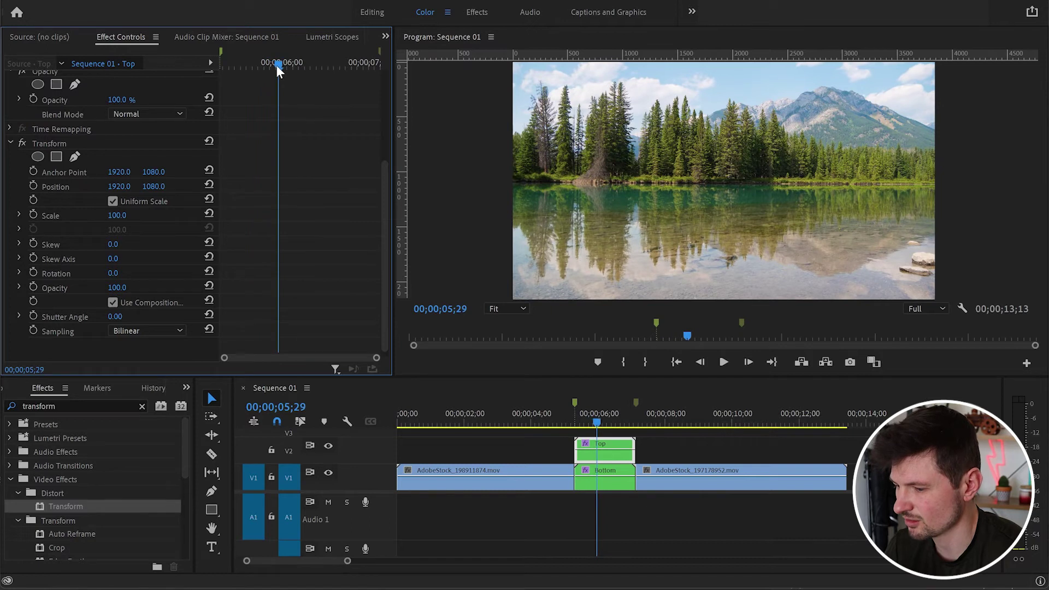
left_click(33, 185)
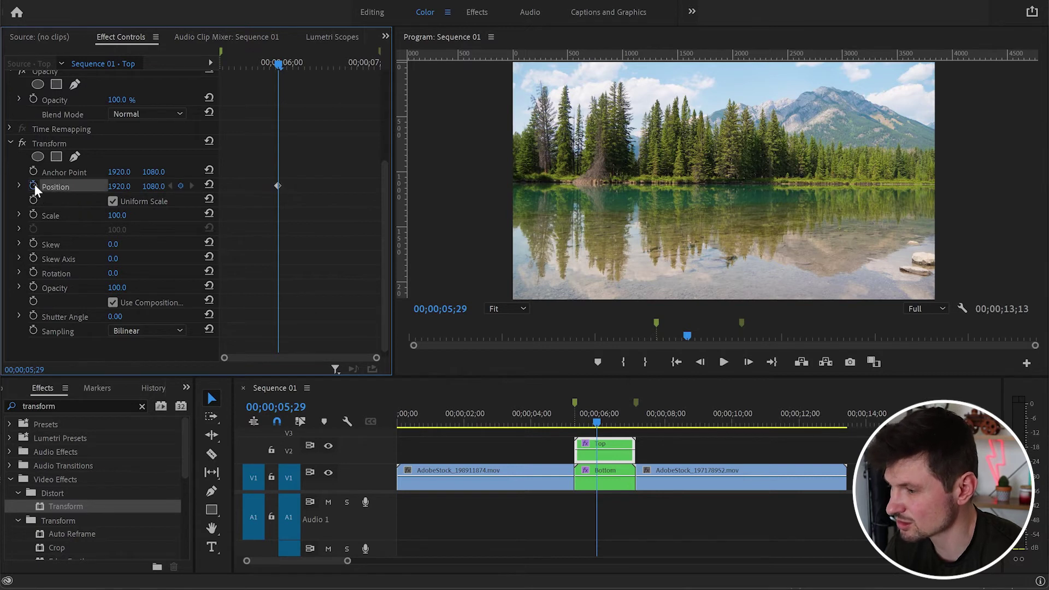
left_click_drag(274, 183, 214, 186)
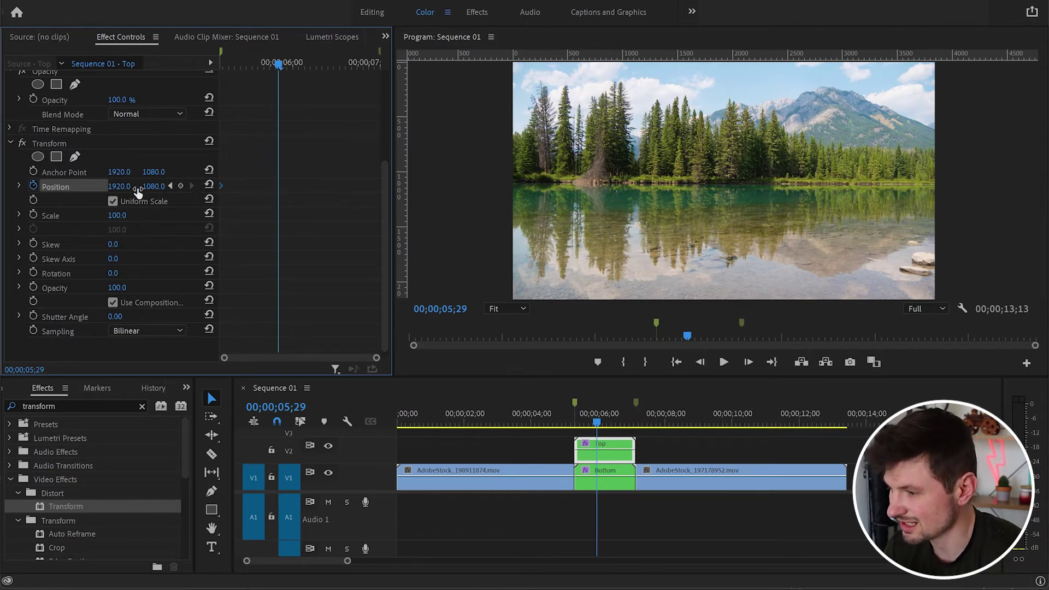
left_click_drag(119, 186, 27, 186)
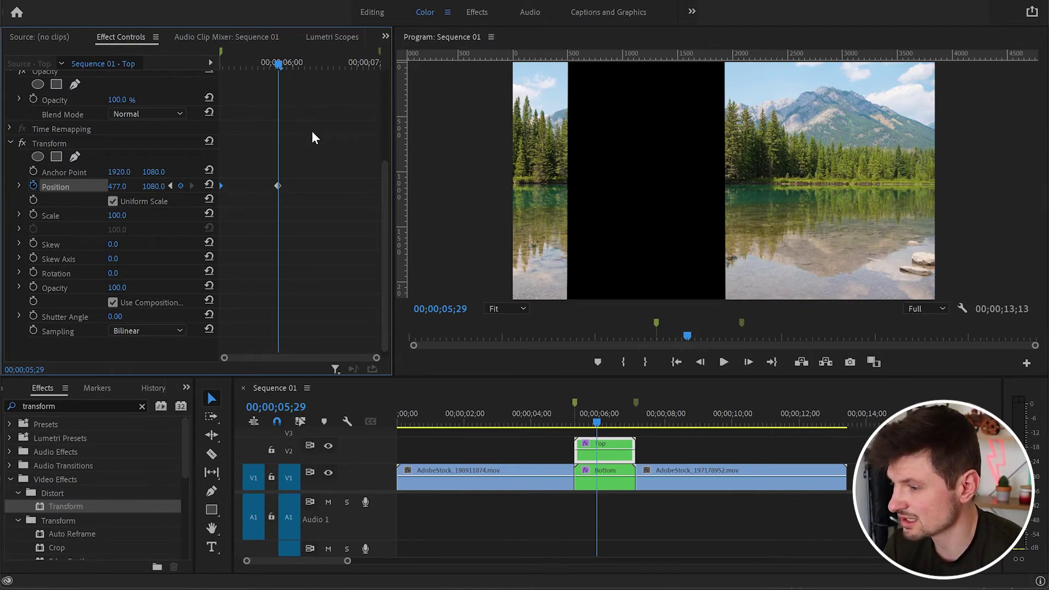
Step: Add a Transform Position keyframe to the Bottom clip and scrub its X to 3370
left_click(618, 487)
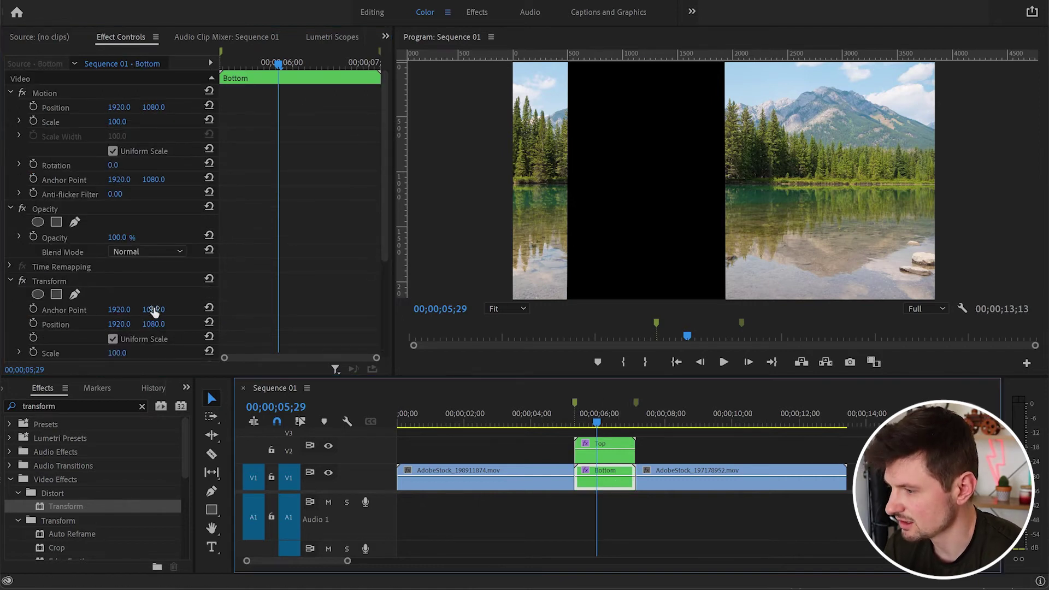
scroll(155, 310, "down", 4)
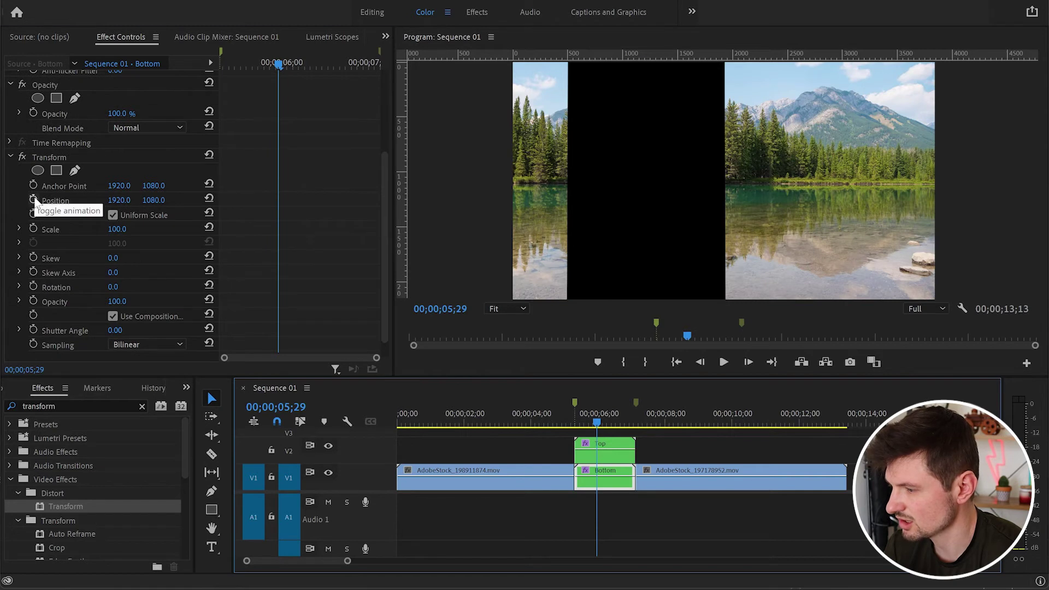
left_click(33, 198)
left_click_drag(278, 199, 199, 205)
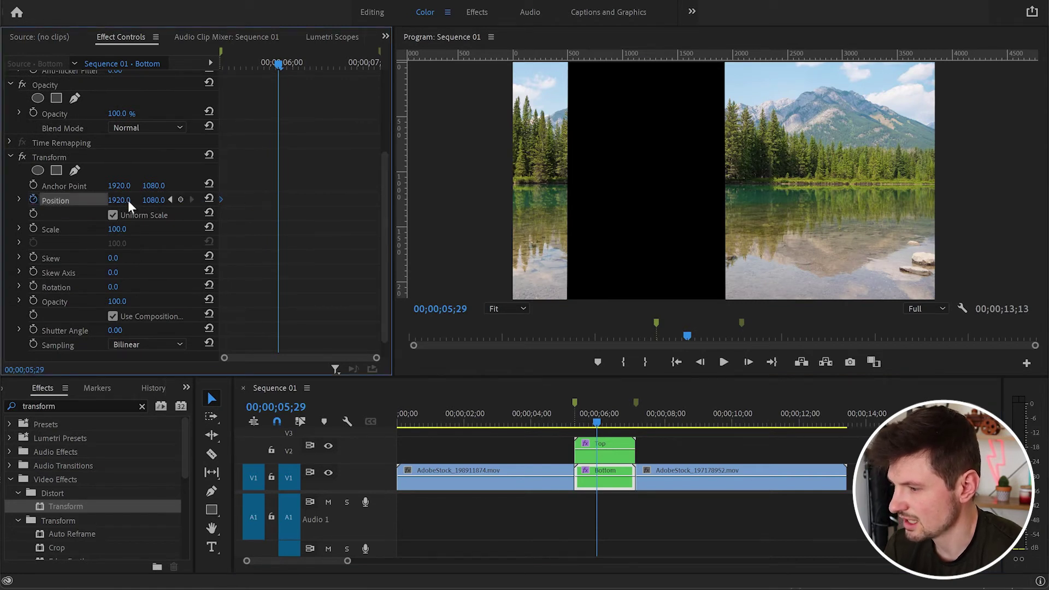
left_click_drag(119, 200, 914, 200)
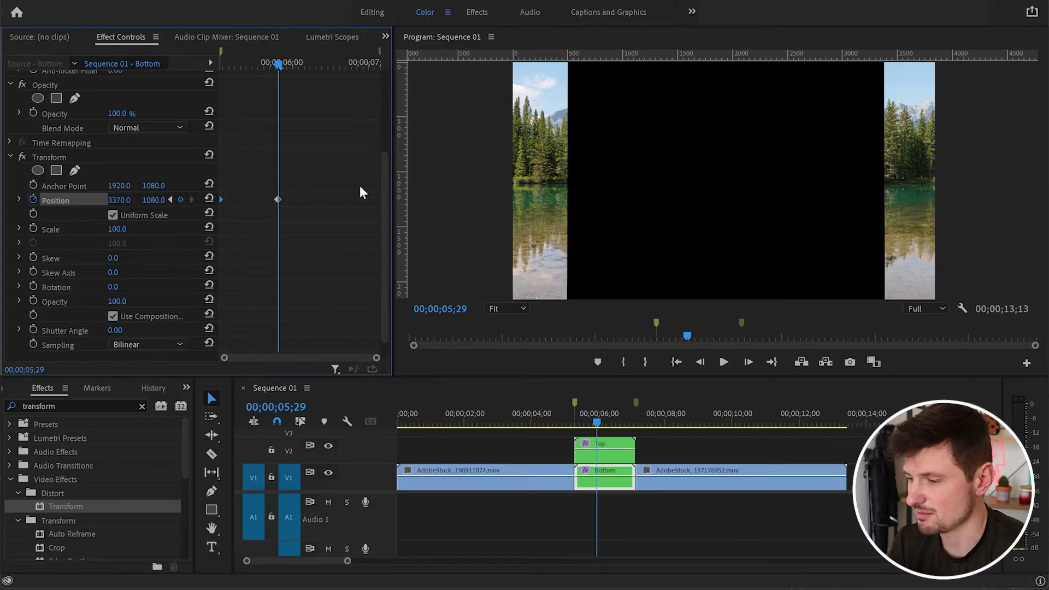
Step: Paste a hold Position keyframe on Top at 06;14, then set X to -33 at 06;24
left_click(613, 451)
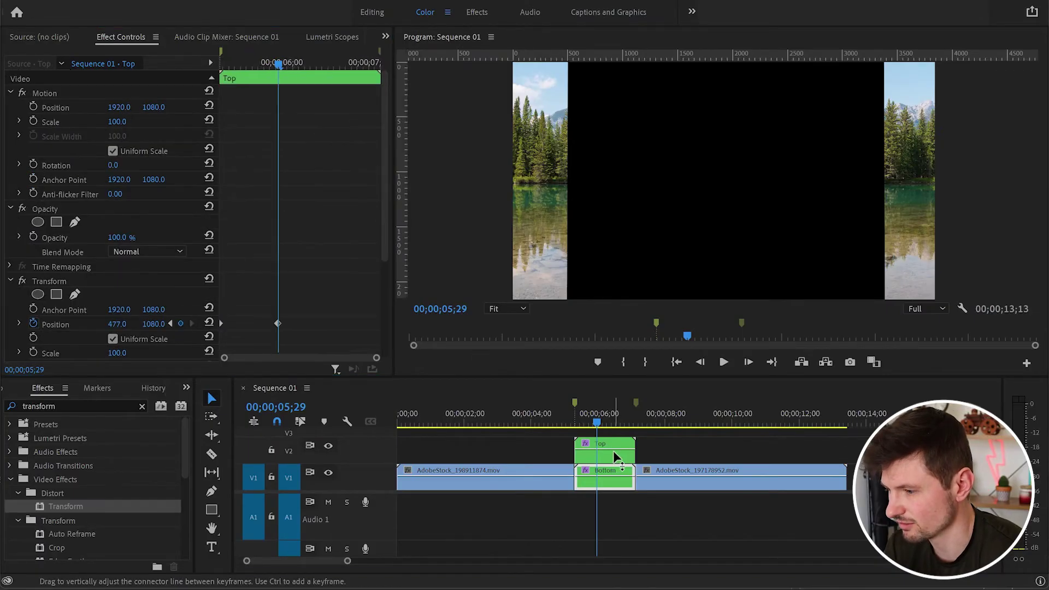
scroll(349, 254, "down", 5)
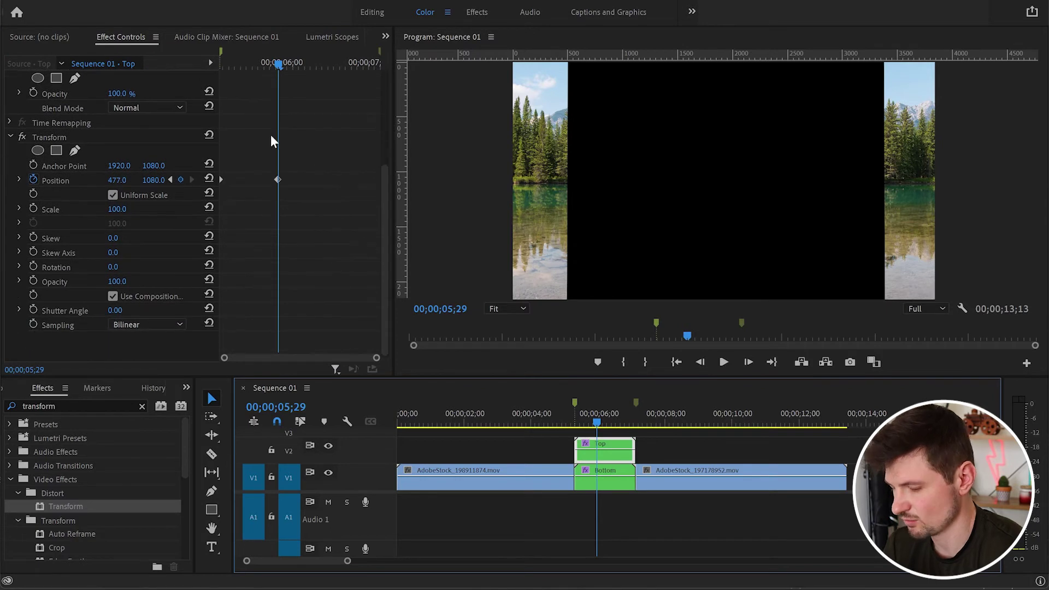
key("shift+Right")
key("shift+Right")
key("shift+Right")
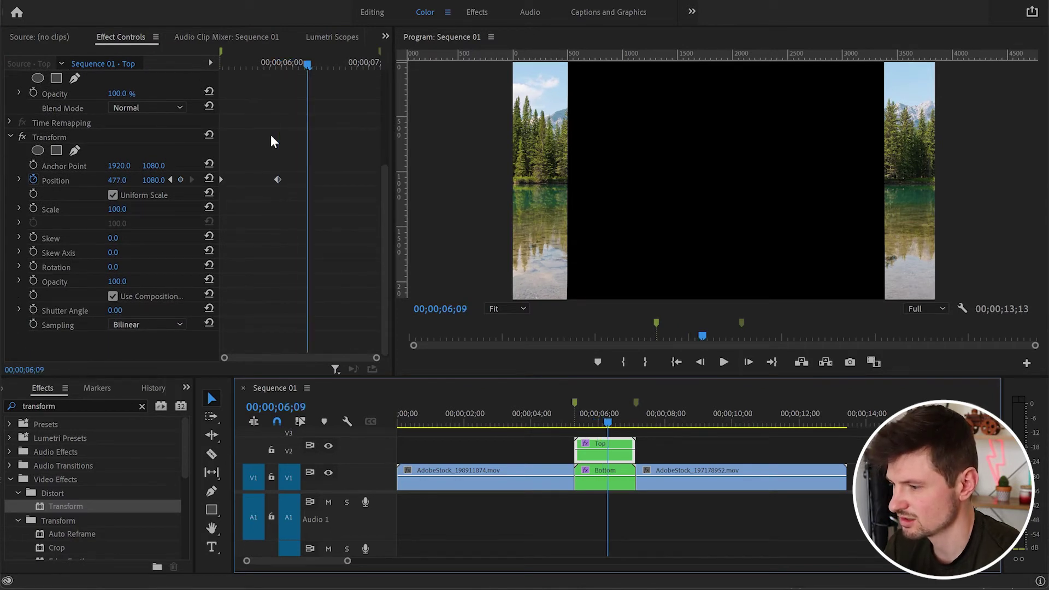
left_click(277, 180)
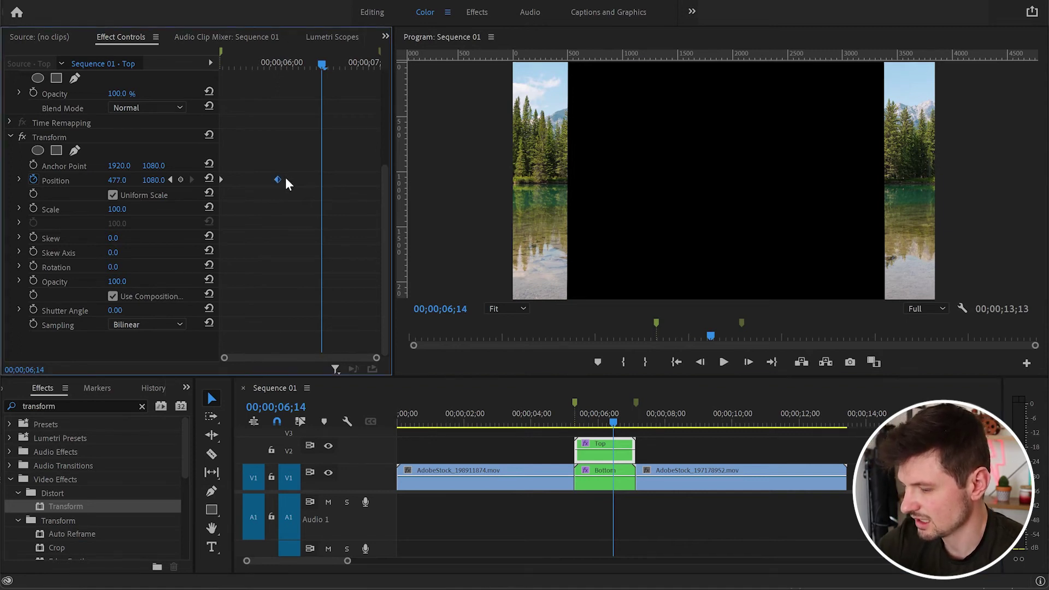
key("ctrl+v")
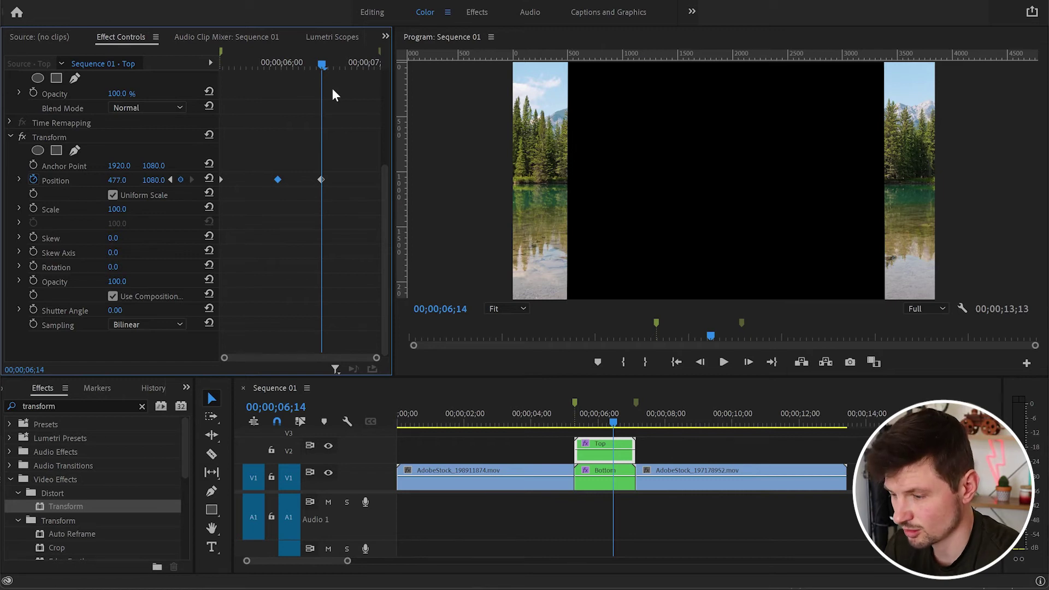
key("shift+Right")
key("shift+Right")
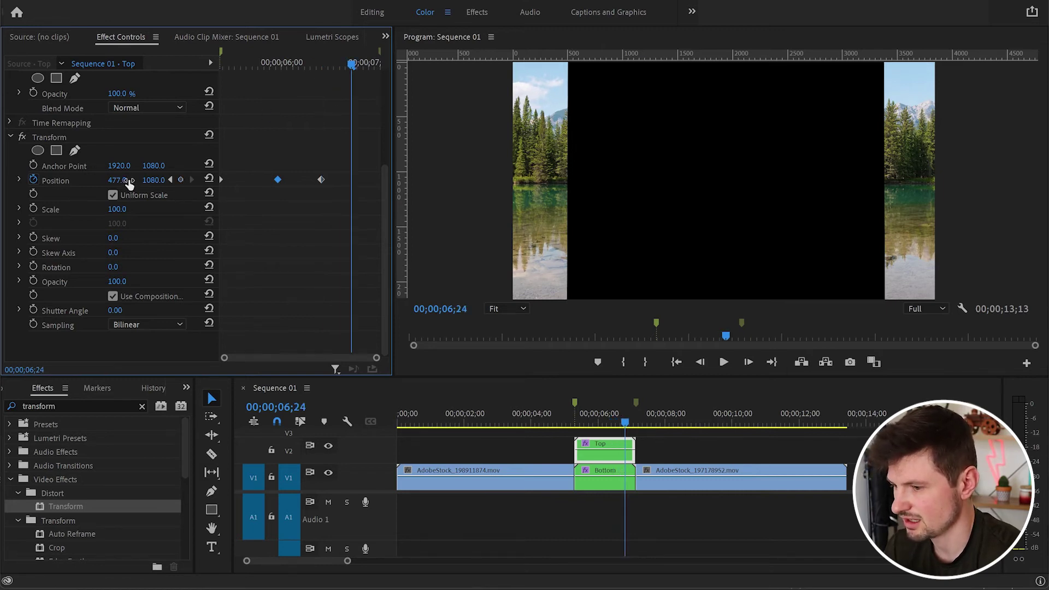
left_click_drag(117, 180, 414, 246)
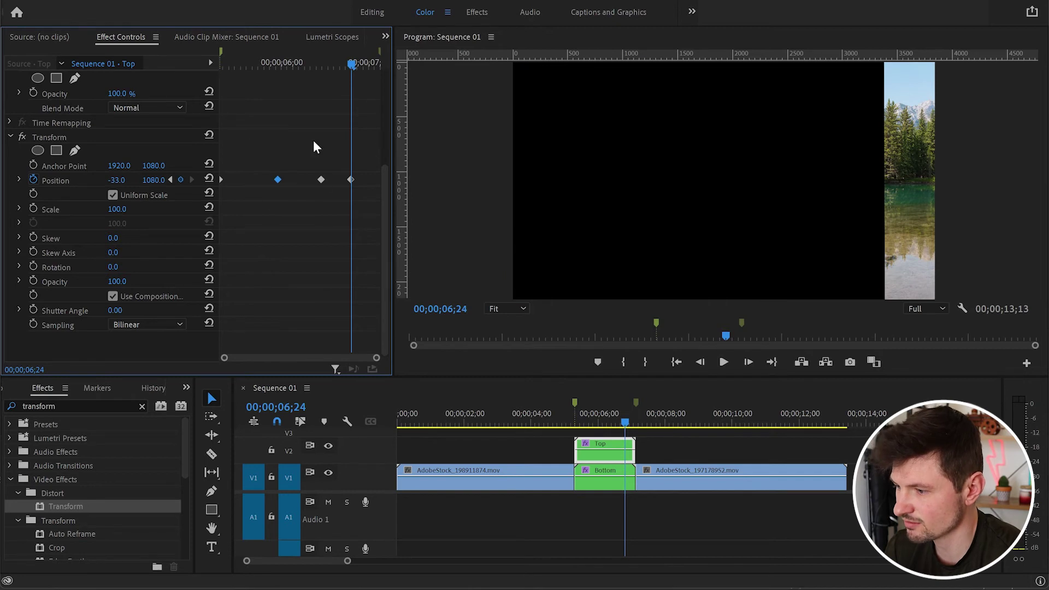
Step: Add a Position keyframe holding X 3370 on the Bottom clip at 06;14
left_click(612, 483)
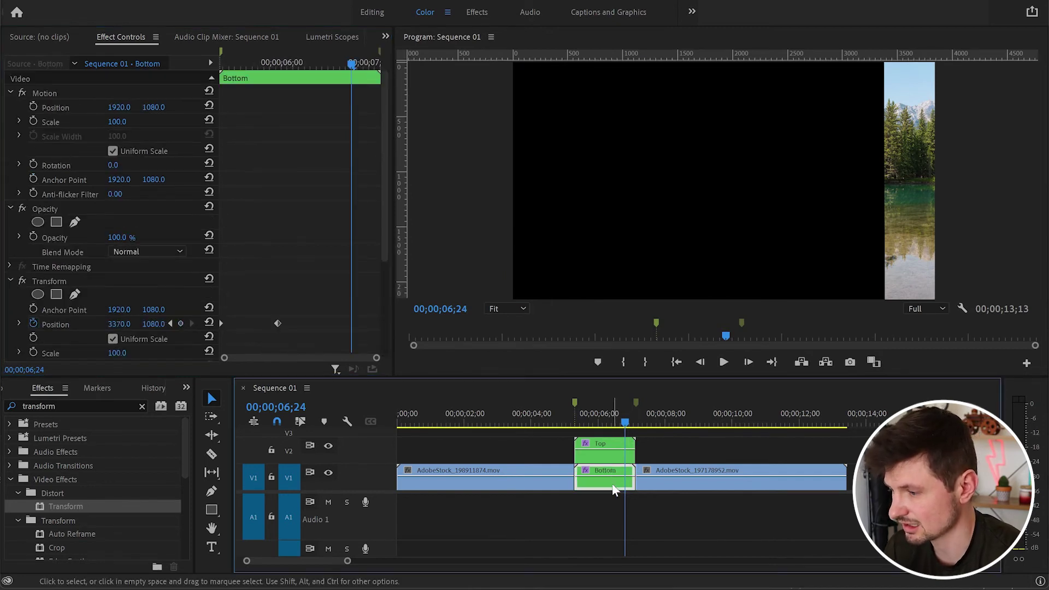
left_click(611, 456)
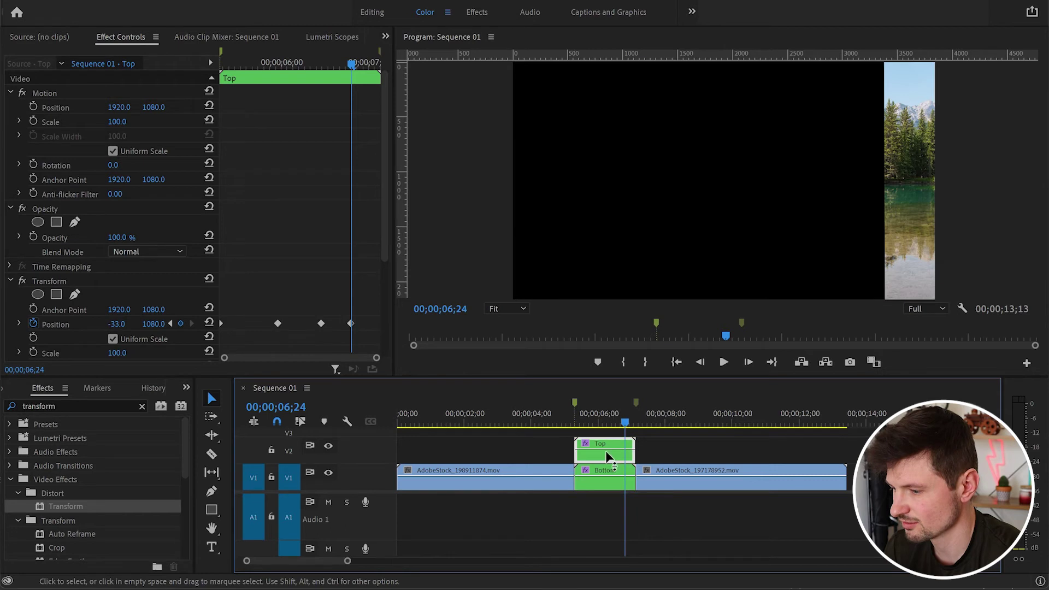
left_click(172, 324)
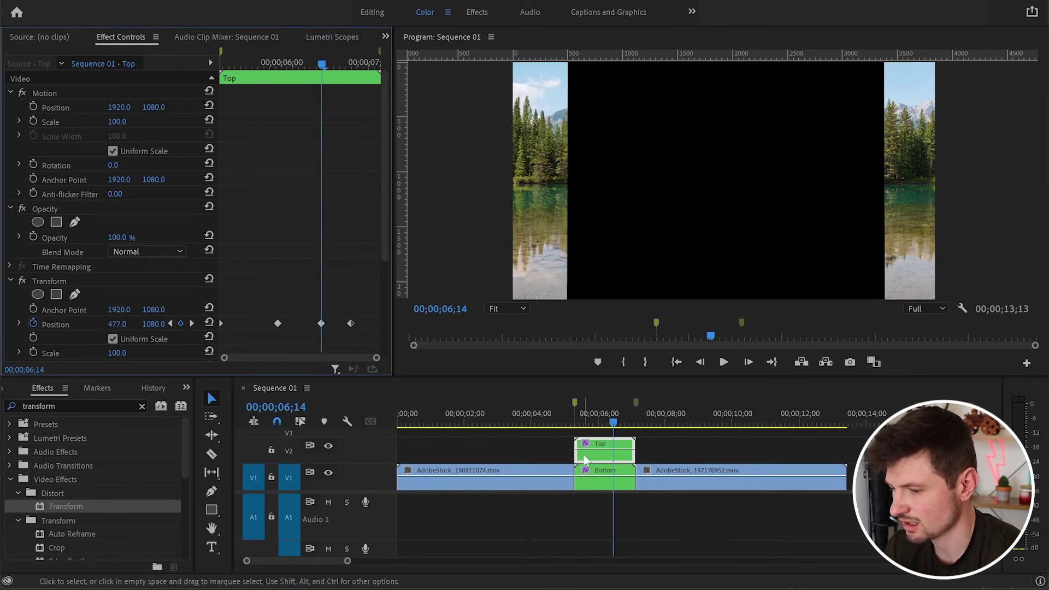
left_click(599, 474)
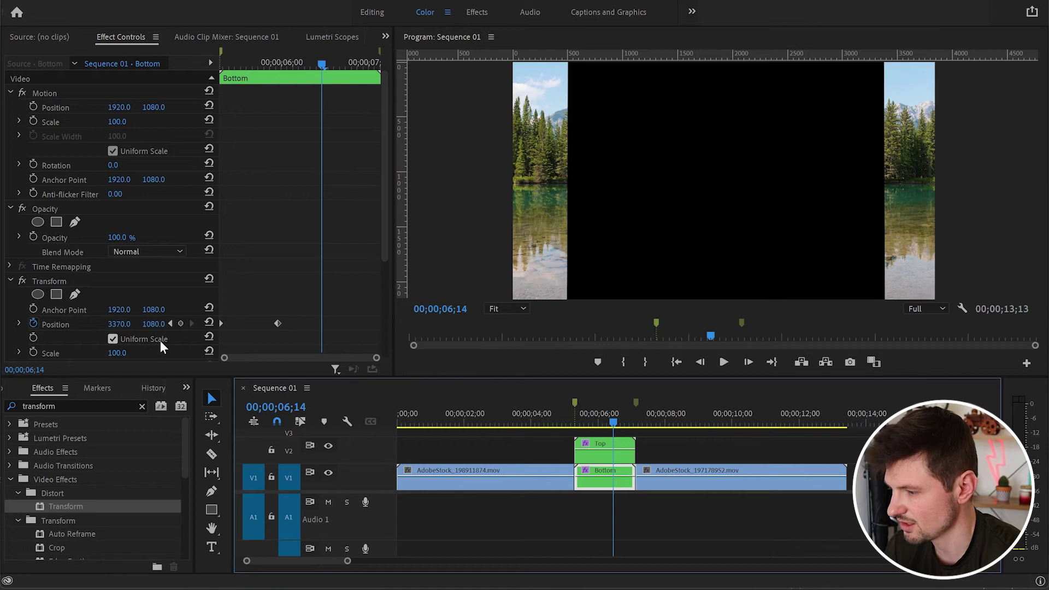
left_click(278, 324)
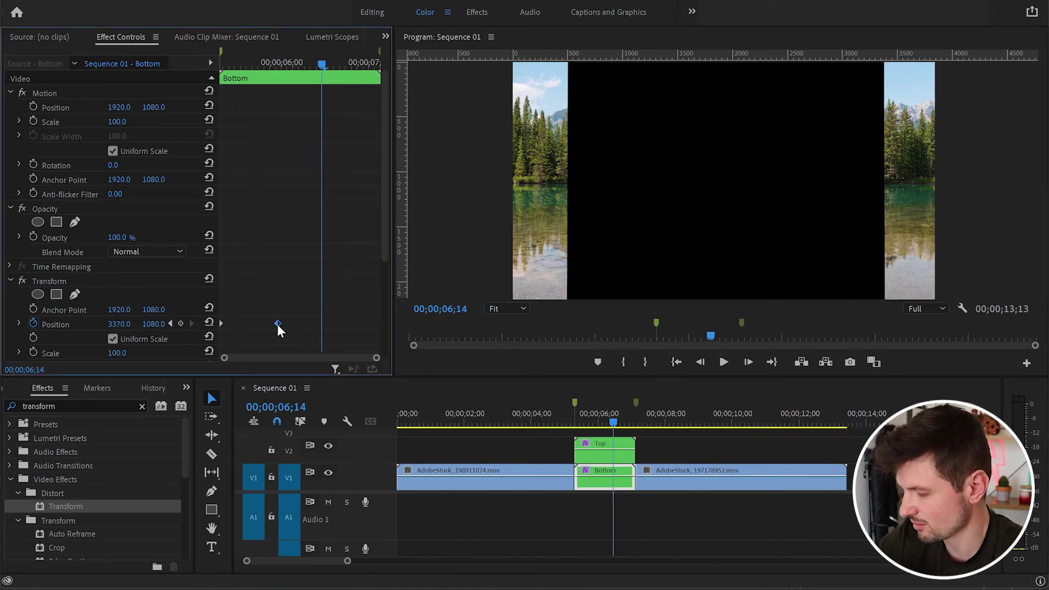
key("ctrl+v")
Step: At 06;24 push the Bottom clip's Position X to 3834, then move the playhead back
left_click(612, 456)
left_click(191, 323)
left_click(596, 478)
left_click_drag(126, 325, 377, 326)
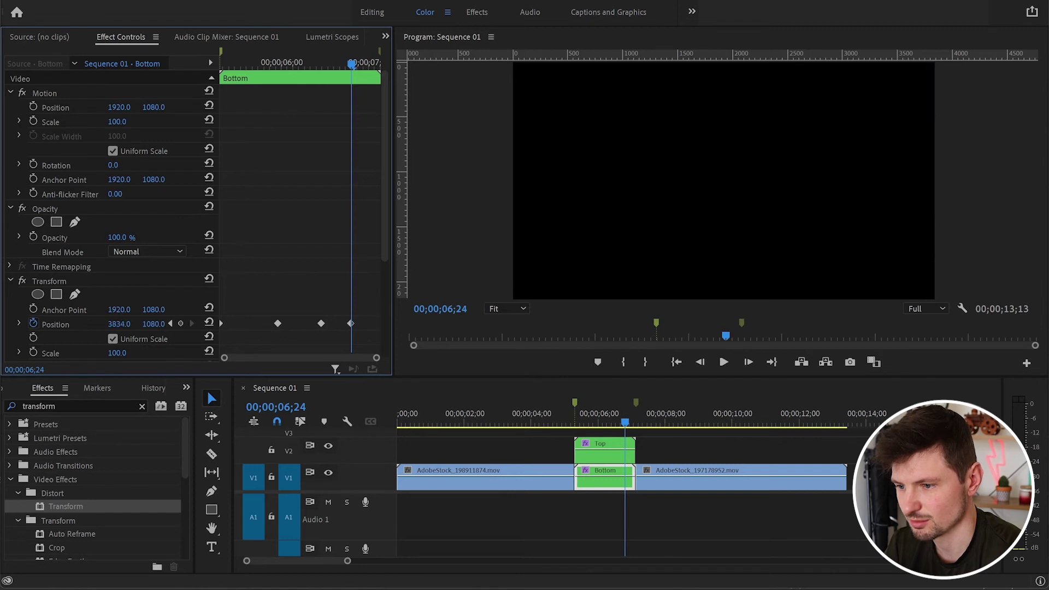
left_click_drag(628, 421, 572, 420)
key("space")
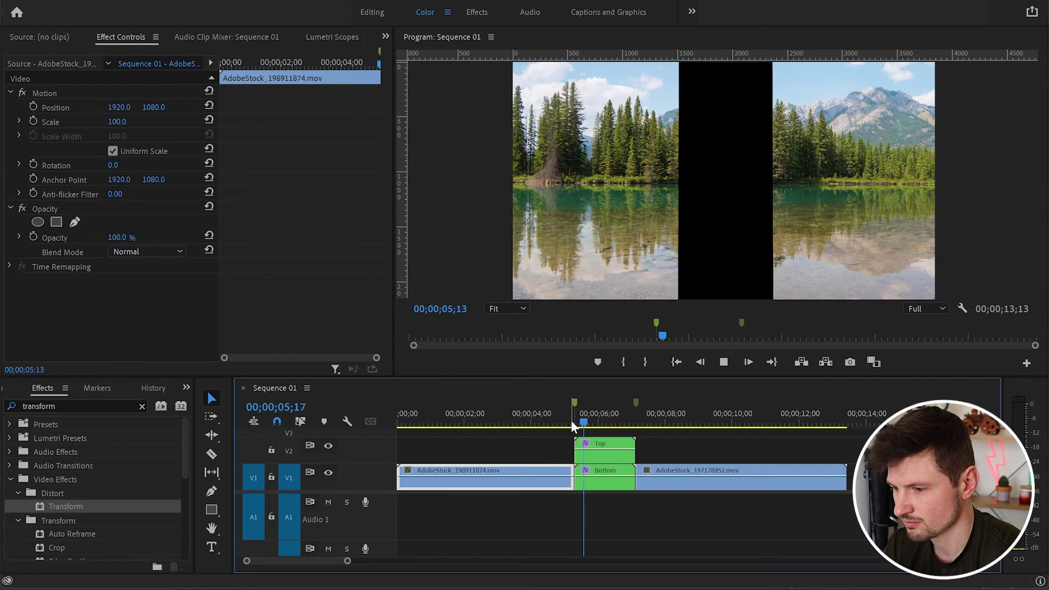
key("space")
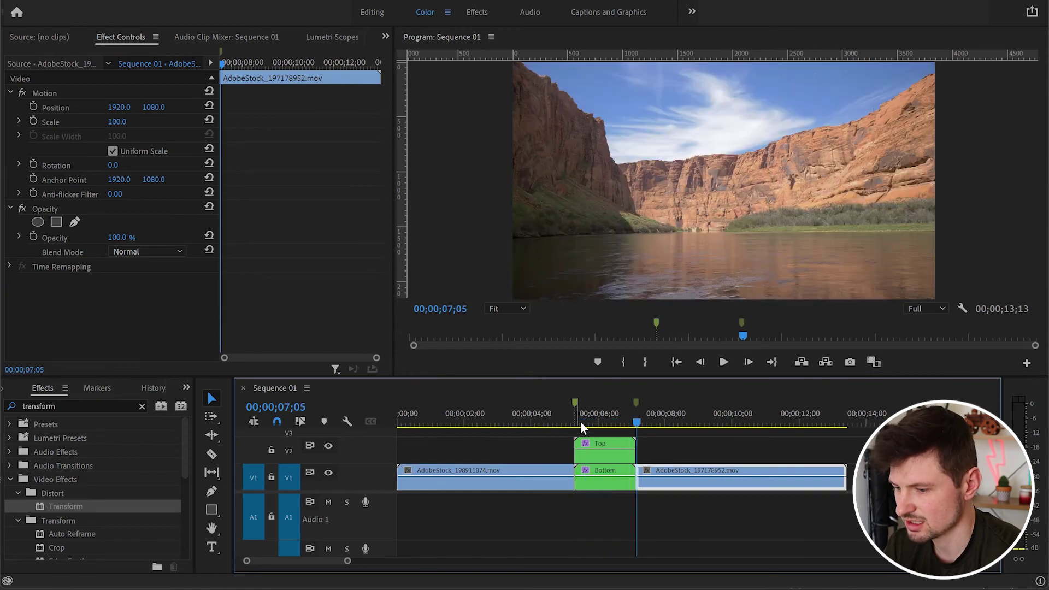
left_click_drag(631, 421, 596, 421)
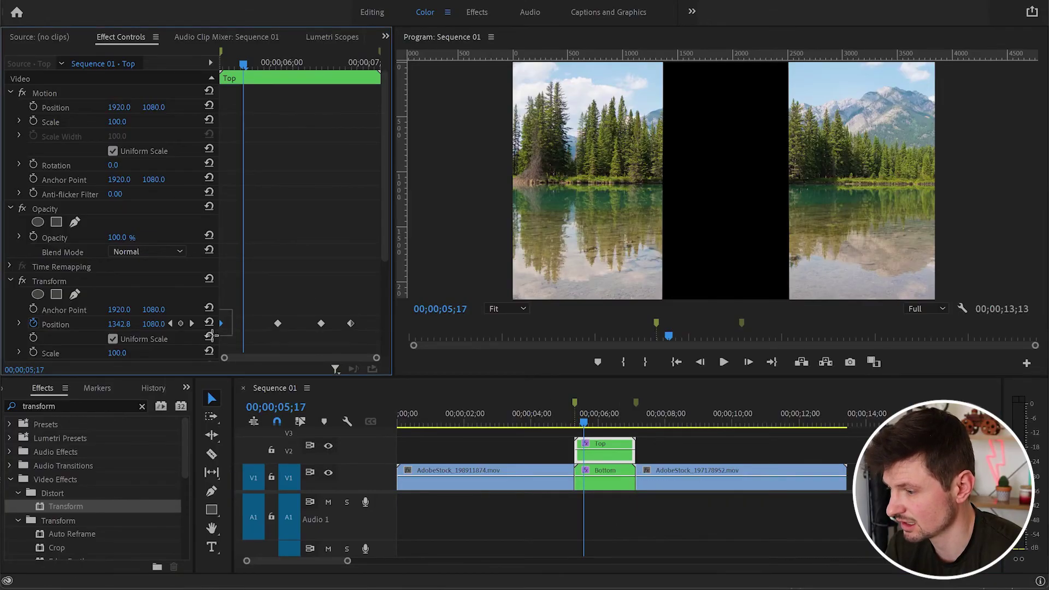
Step: Set Ease Out temporal interpolation on the Top half's first Position keyframes
right_click(221, 321)
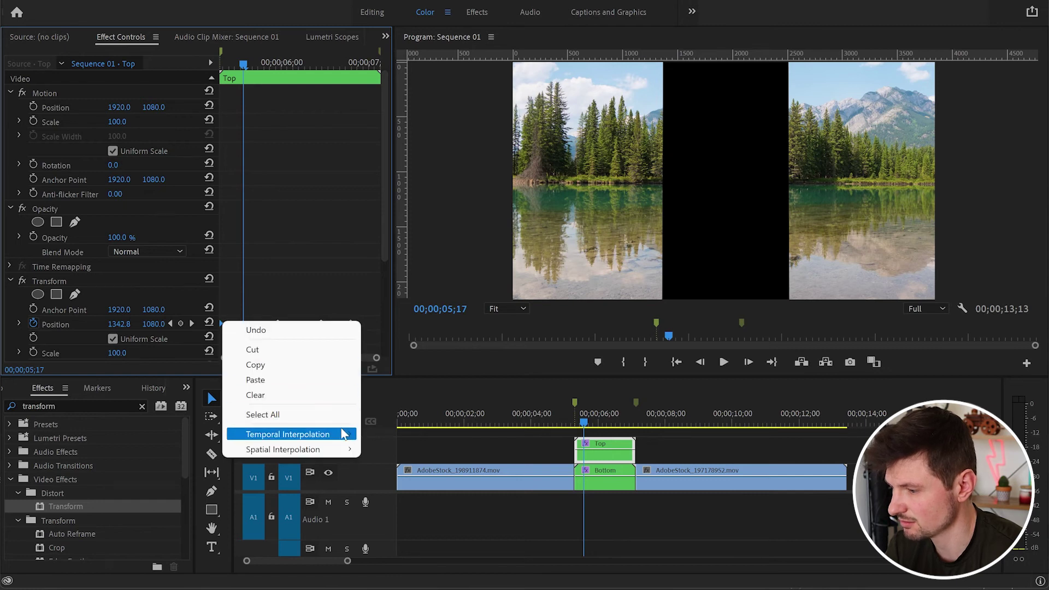
mouse_move(345, 435)
left_click(425, 529)
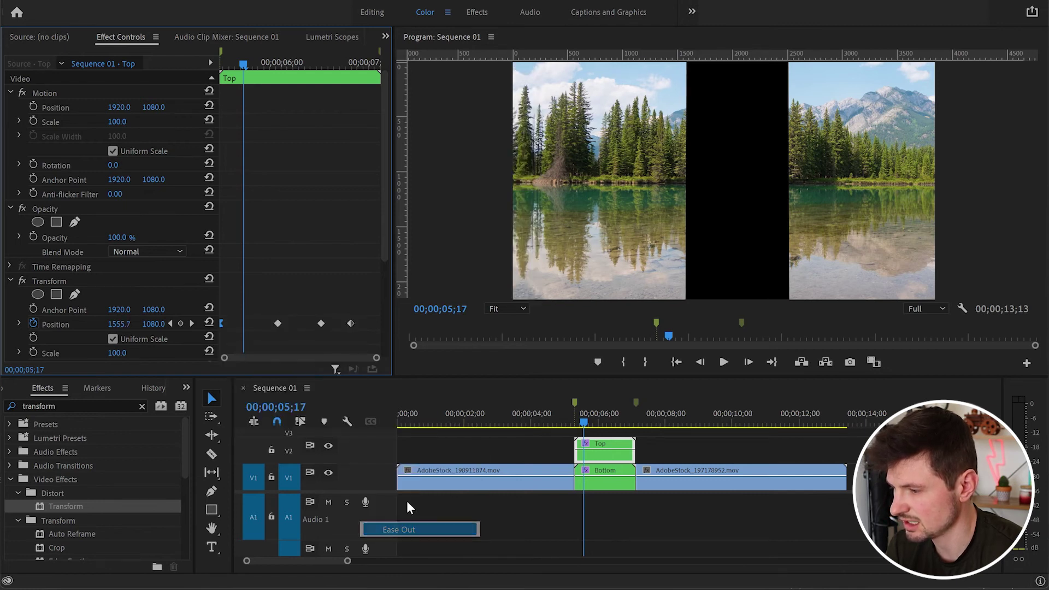
left_click(276, 323)
right_click(277, 322)
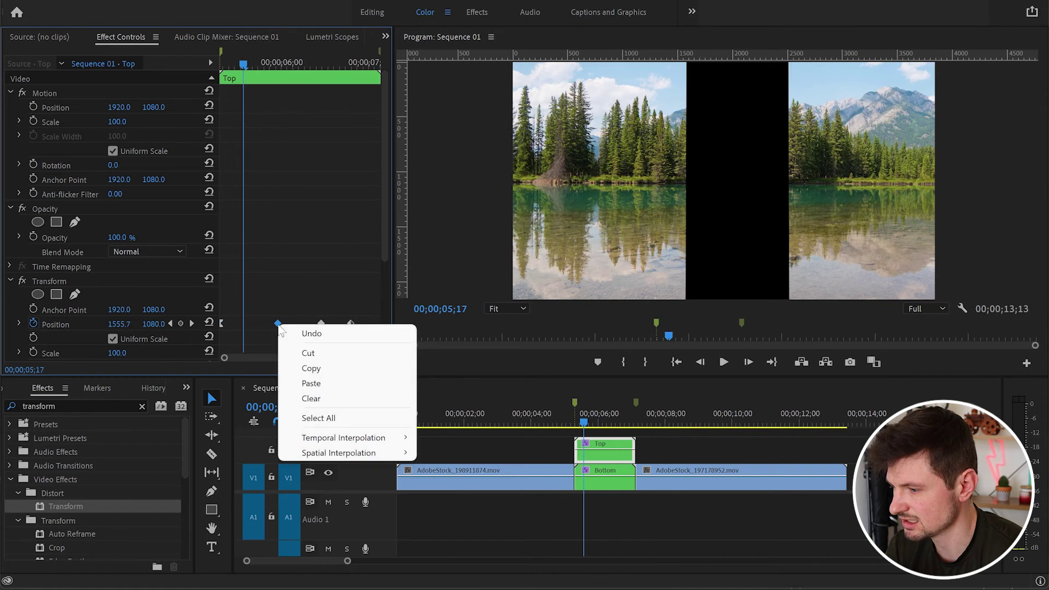
mouse_move(386, 440)
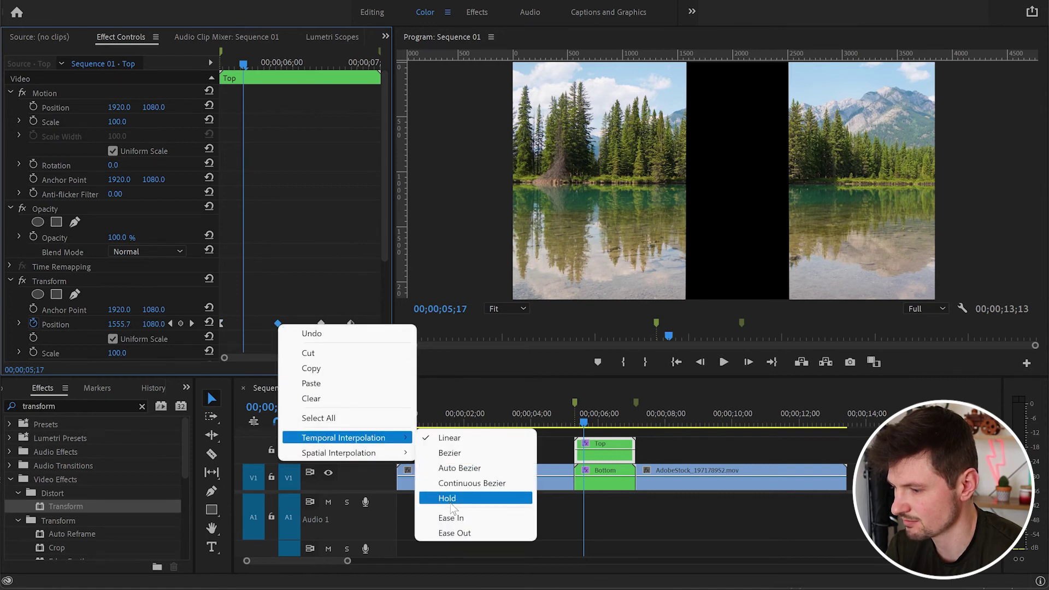
left_click(431, 498)
Step: Make the Top half's middle Position keyframe Ease In and its last keyframe Ease Out
left_click_drag(304, 300, 329, 334)
right_click(325, 326)
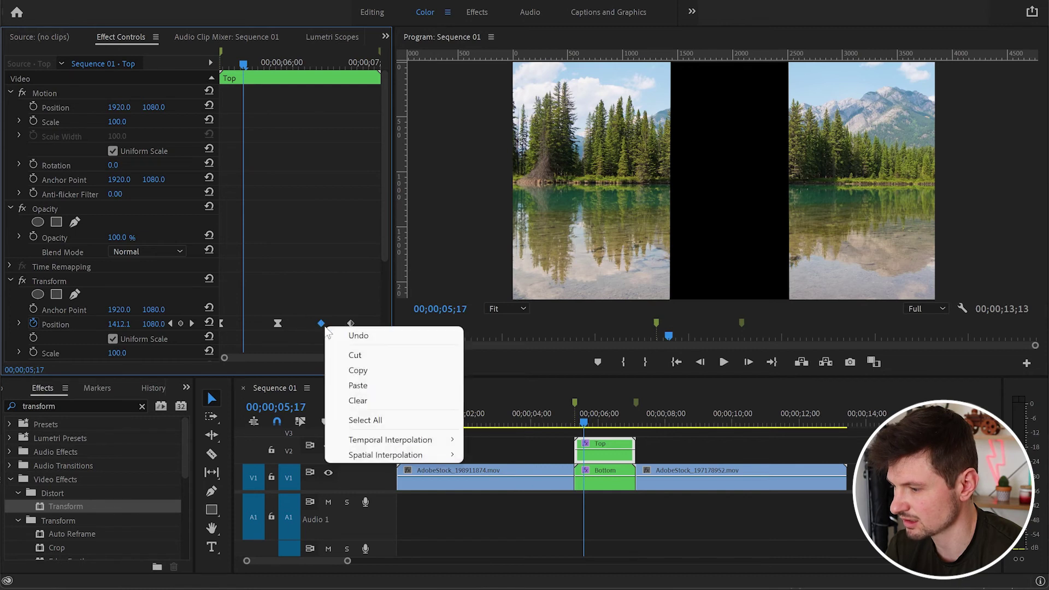
mouse_move(422, 439)
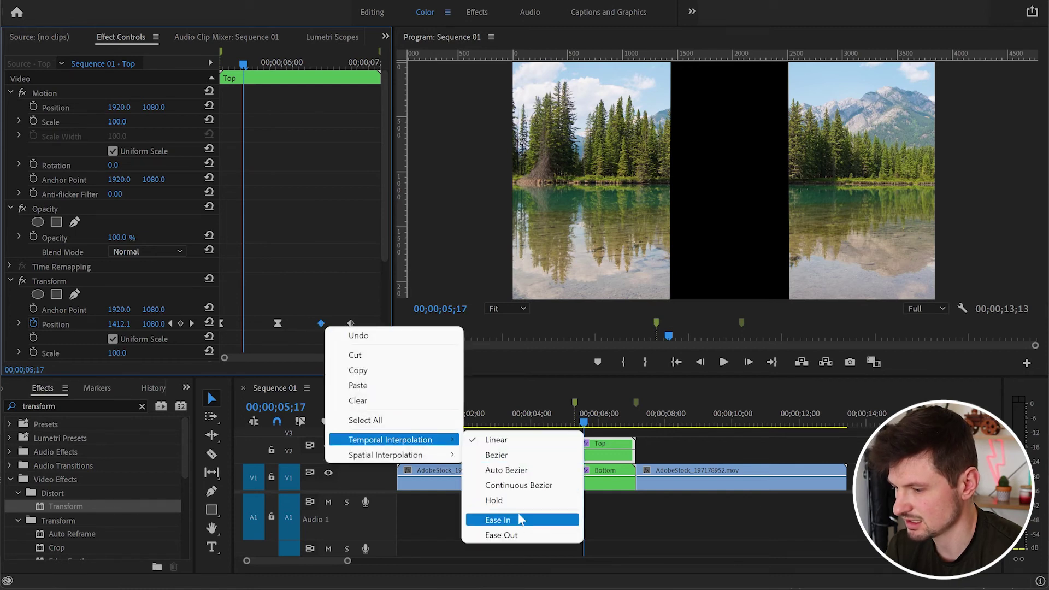
left_click(497, 520)
right_click(354, 326)
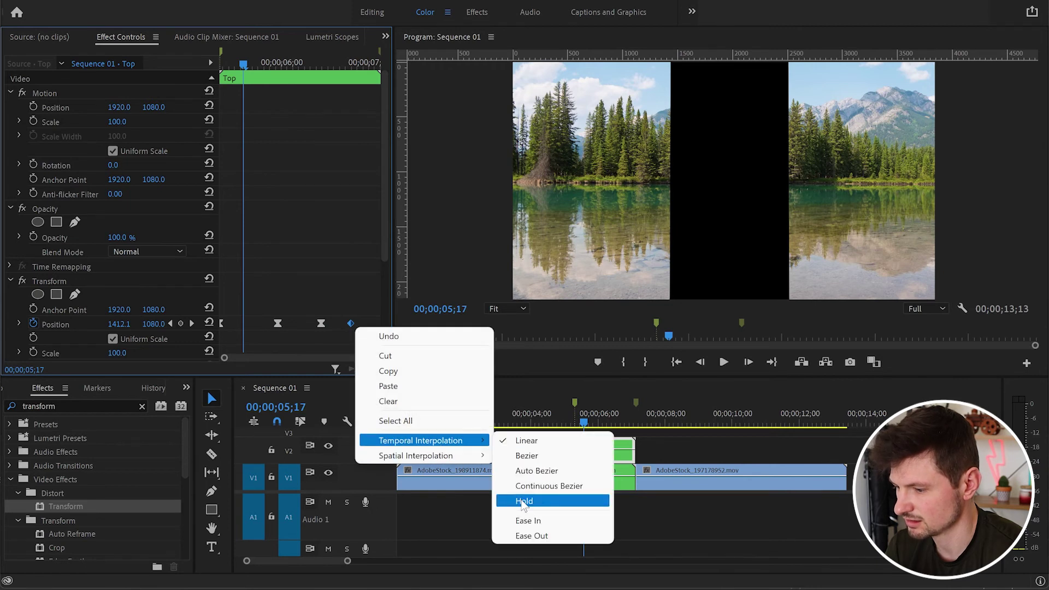
left_click(541, 535)
Step: Apply Ease In and Ease Out interpolation to the Bottom half's four Position keyframes
left_click(617, 483)
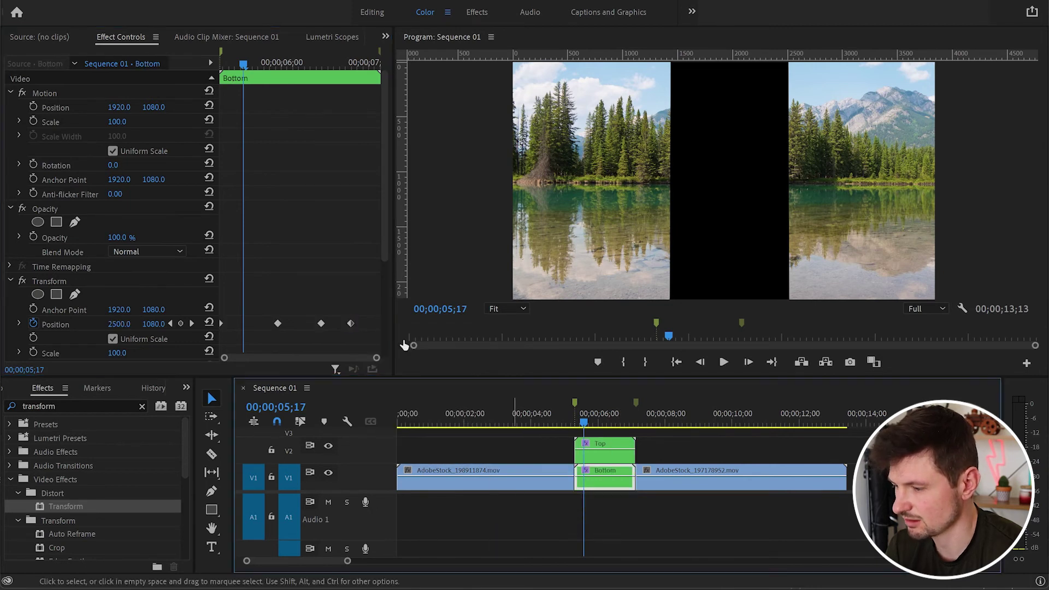
left_click_drag(232, 298, 222, 343)
right_click(224, 323)
left_click(419, 510)
right_click(279, 324)
left_click(477, 532)
right_click(320, 323)
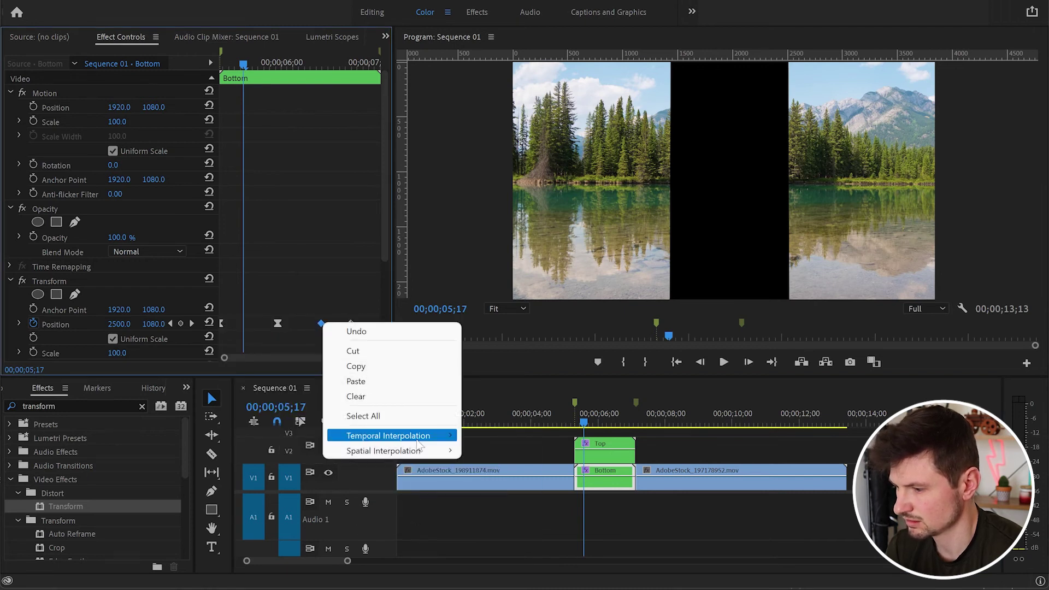
left_click(491, 518)
right_click(350, 323)
left_click(546, 533)
Step: Play back the eased split, then park the playhead at 06;09 mid-split
left_click(561, 420)
key("space")
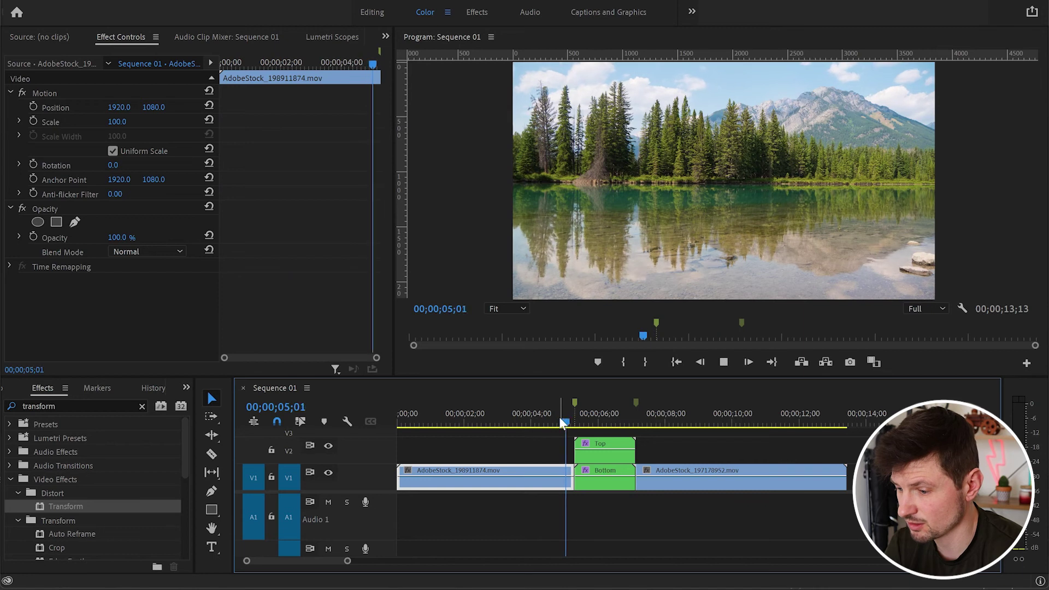
left_click_drag(631, 418, 607, 421)
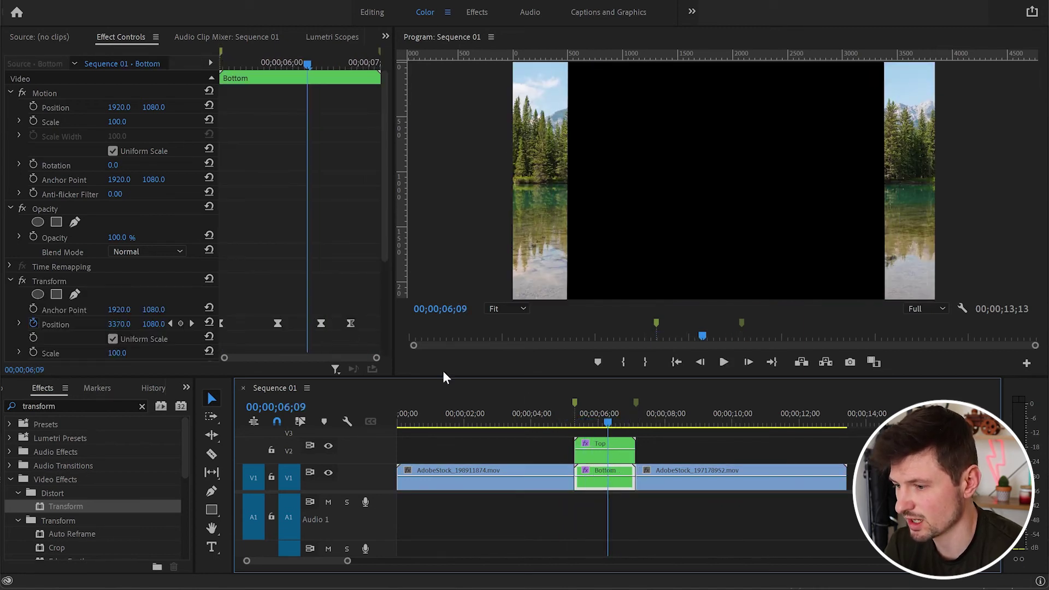
Step: Turn off Use Composition's Shutter Angle on Top's Transform and set Shutter Angle to 180
left_click(597, 458)
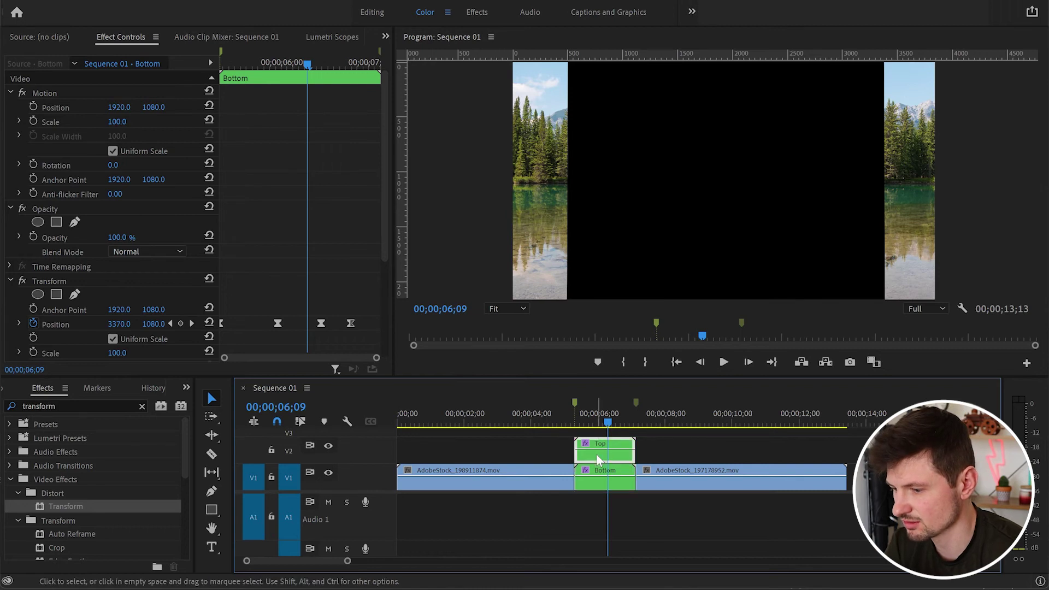
scroll(323, 289, "down", 5)
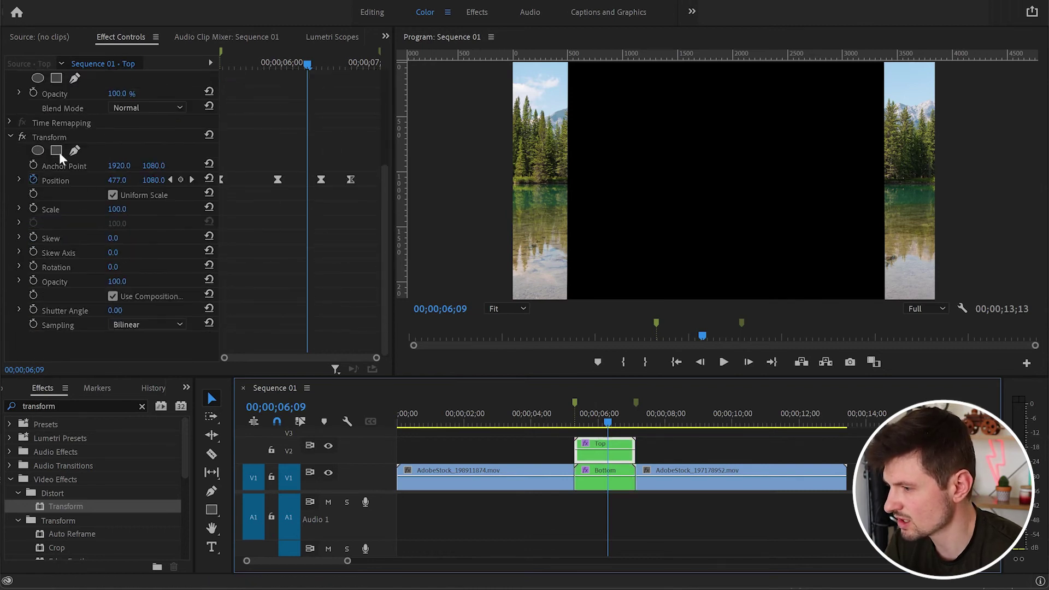
left_click(112, 297)
left_click(126, 308)
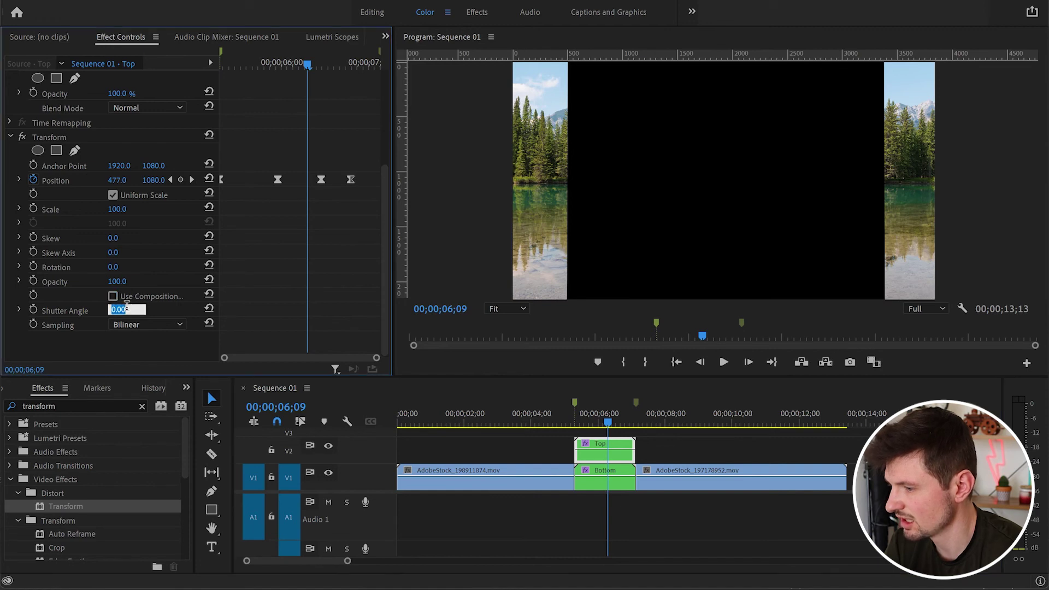
type("180")
key("Return")
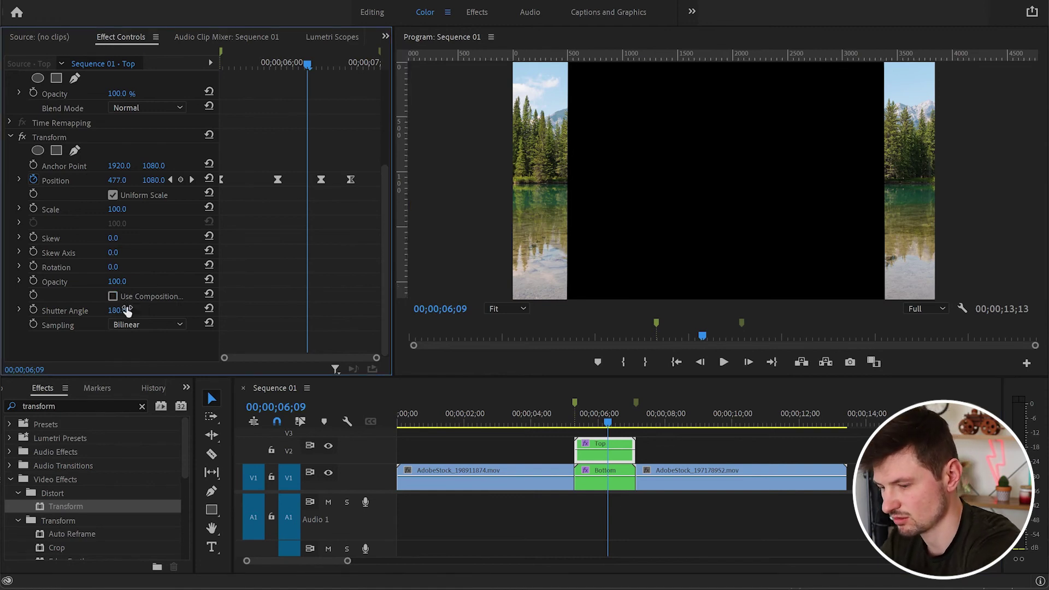
Step: Give the Bottom half's Transform its own 180 Shutter Angle, then deselect all clips
left_click(583, 476)
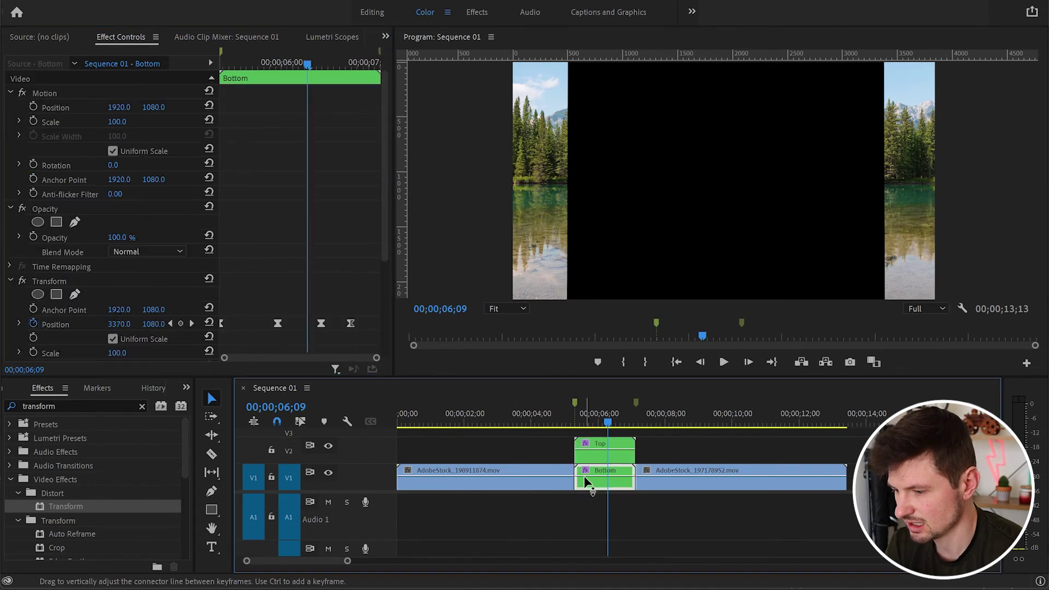
scroll(283, 268, "down", 5)
left_click(112, 296)
left_click(126, 309)
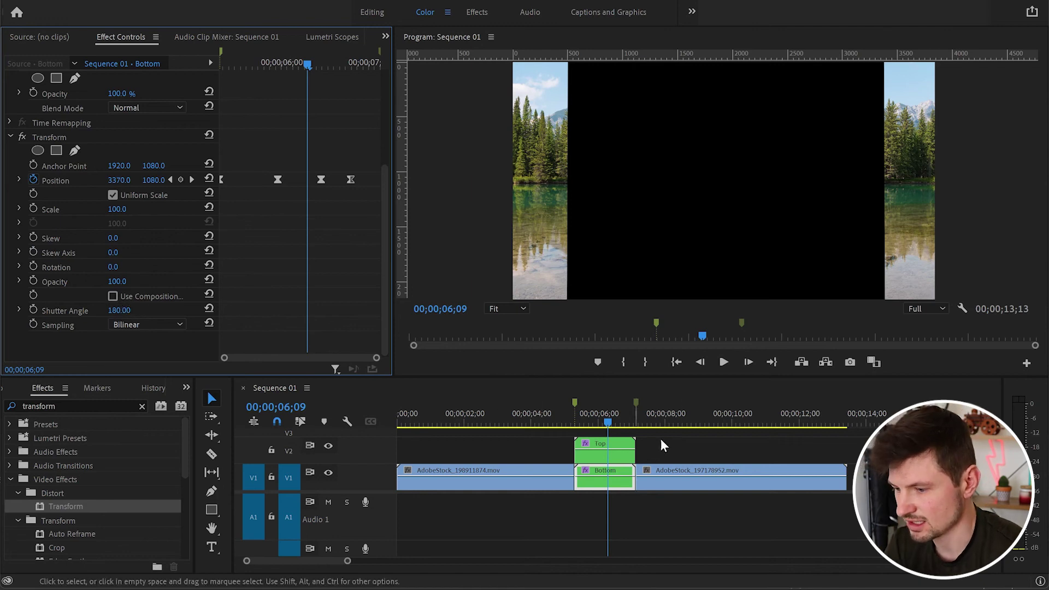
left_click(676, 444)
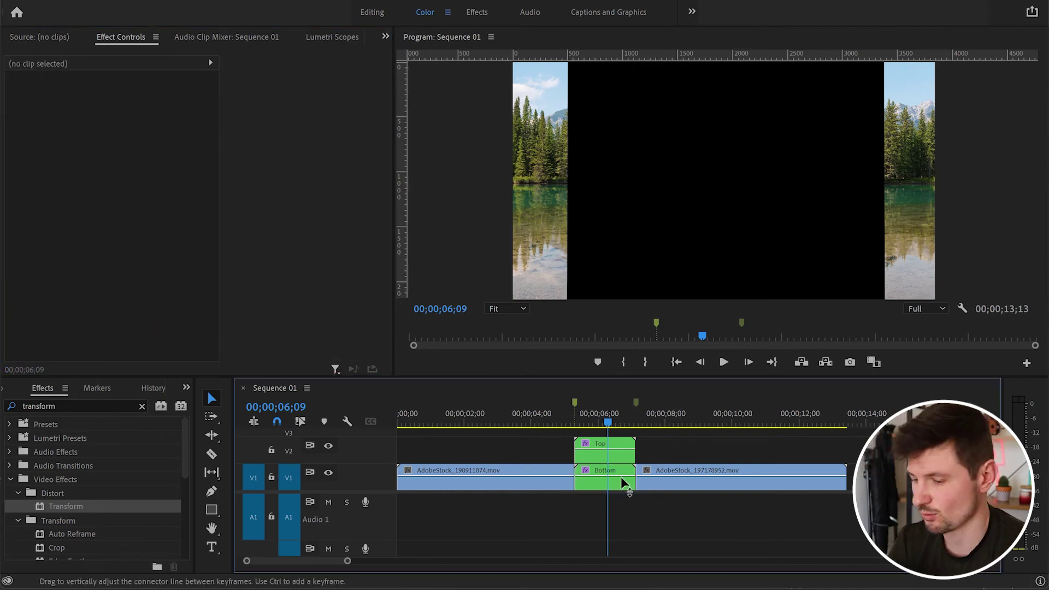
Step: Lift the clips up a track and slide AdobeStock_197178952 left under the split on V1
left_click_drag(558, 481, 582, 450)
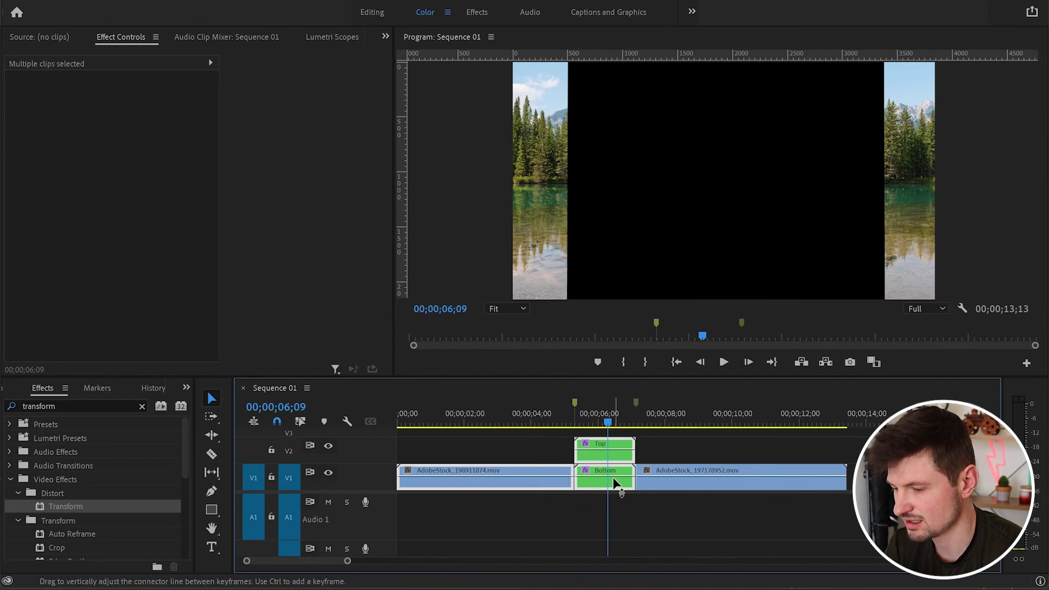
left_click_drag(553, 486, 558, 456)
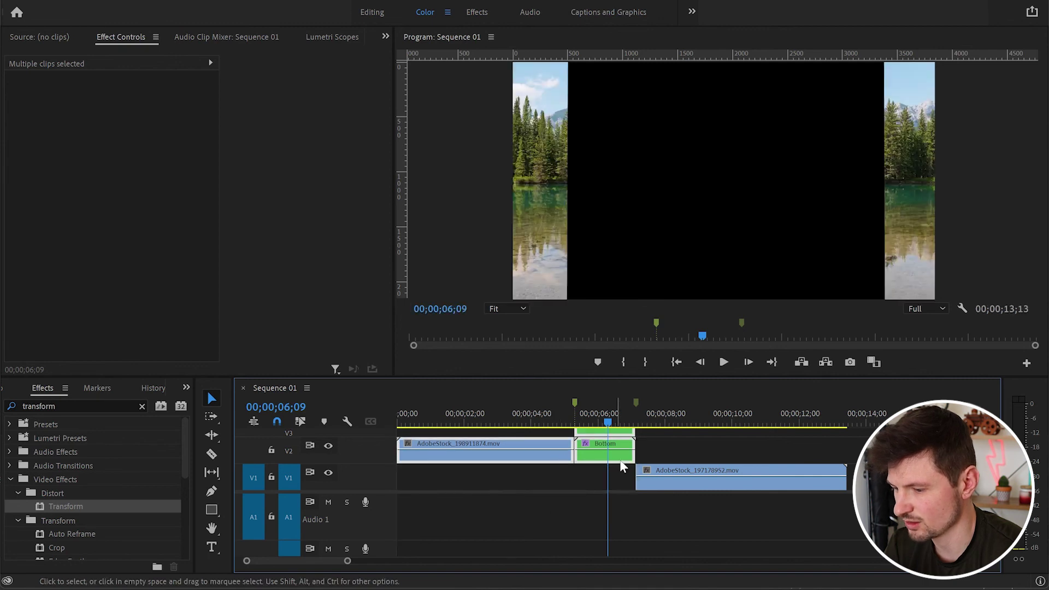
left_click(710, 486)
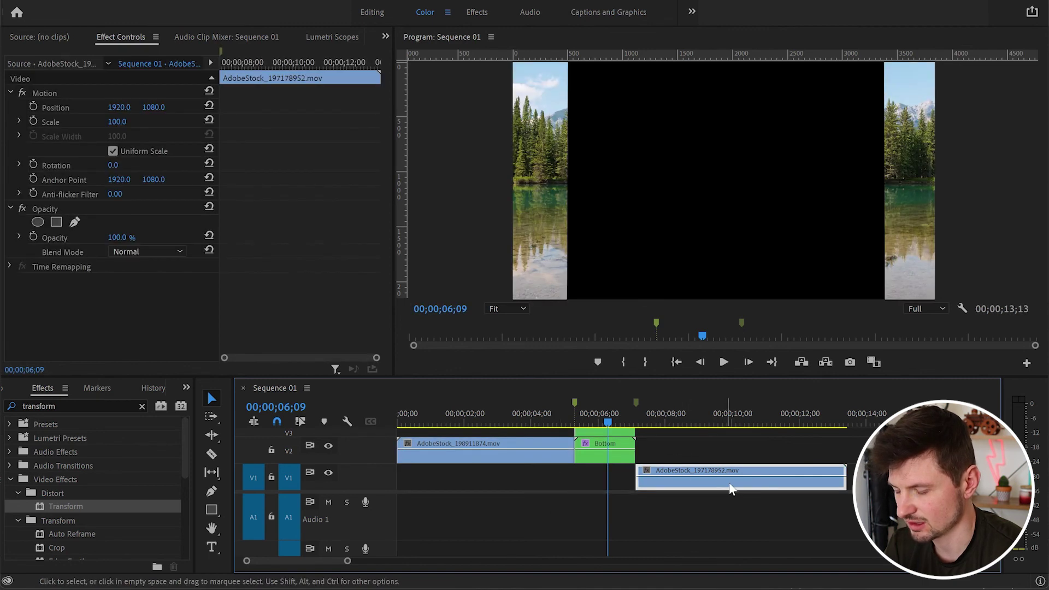
left_click_drag(724, 487, 677, 490)
left_click_drag(609, 426, 539, 415)
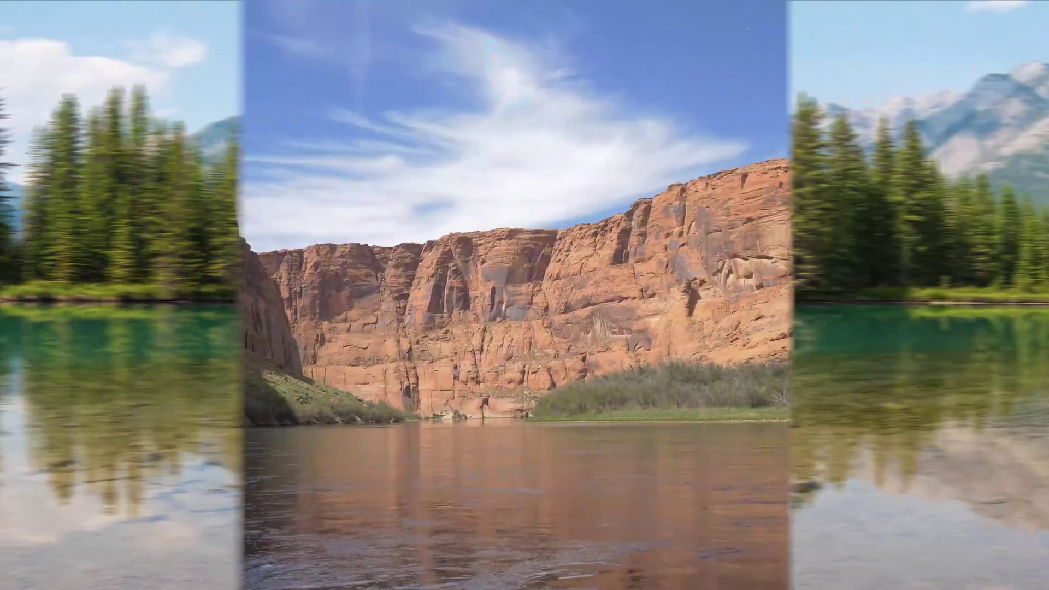